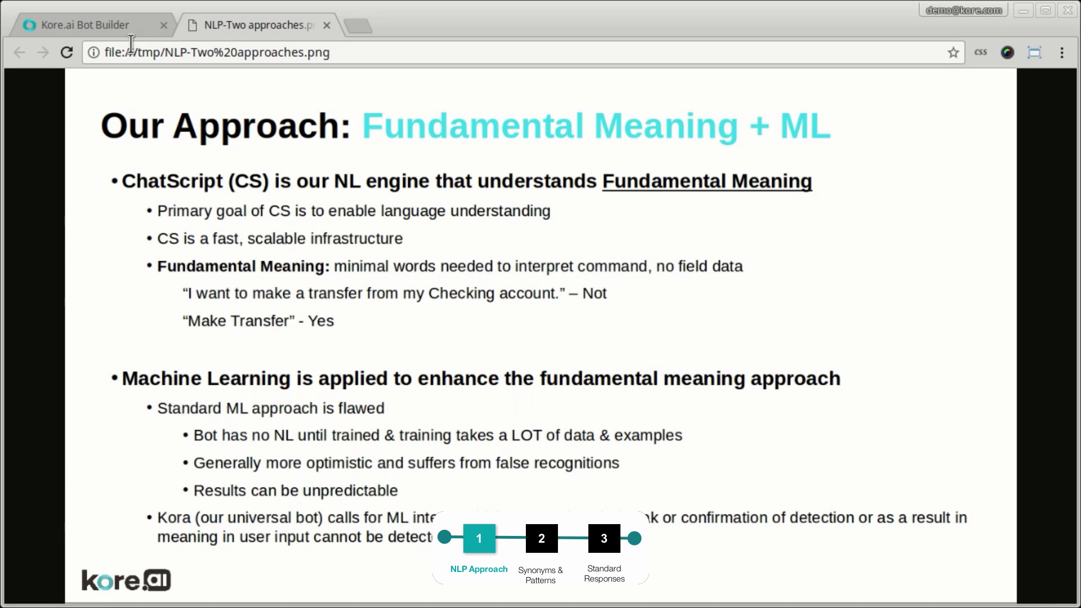
- Switch from the NLP slide back to the Kore.ai Bot Builder tab with Training Bot's settings
click(113, 28)
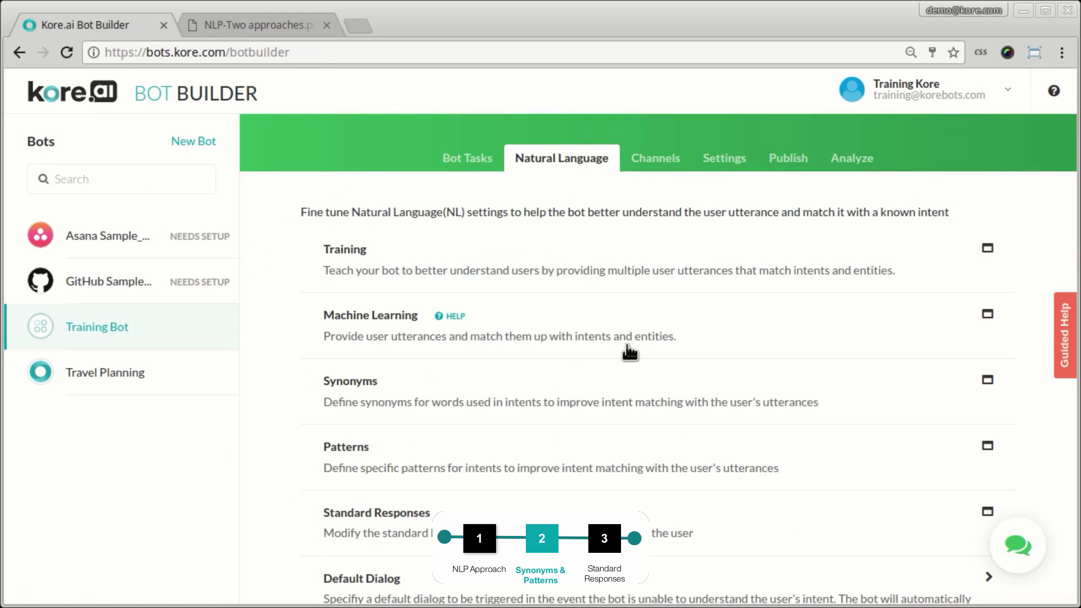
- Open Training Bot's Dialog Tasks and Natural Language settings, then launch the Train Bot page
click(105, 333)
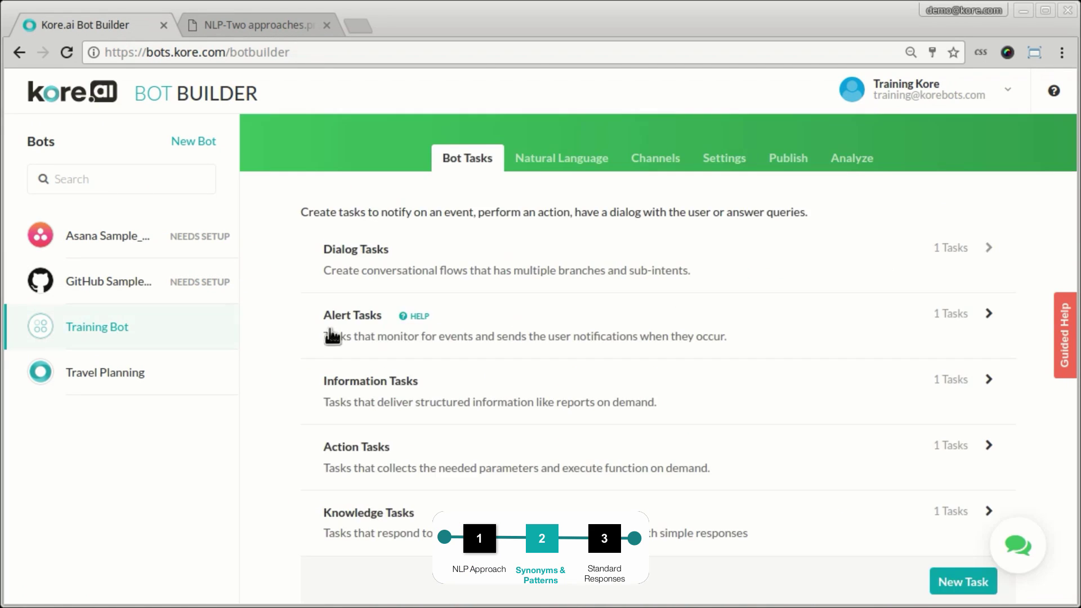
click(490, 279)
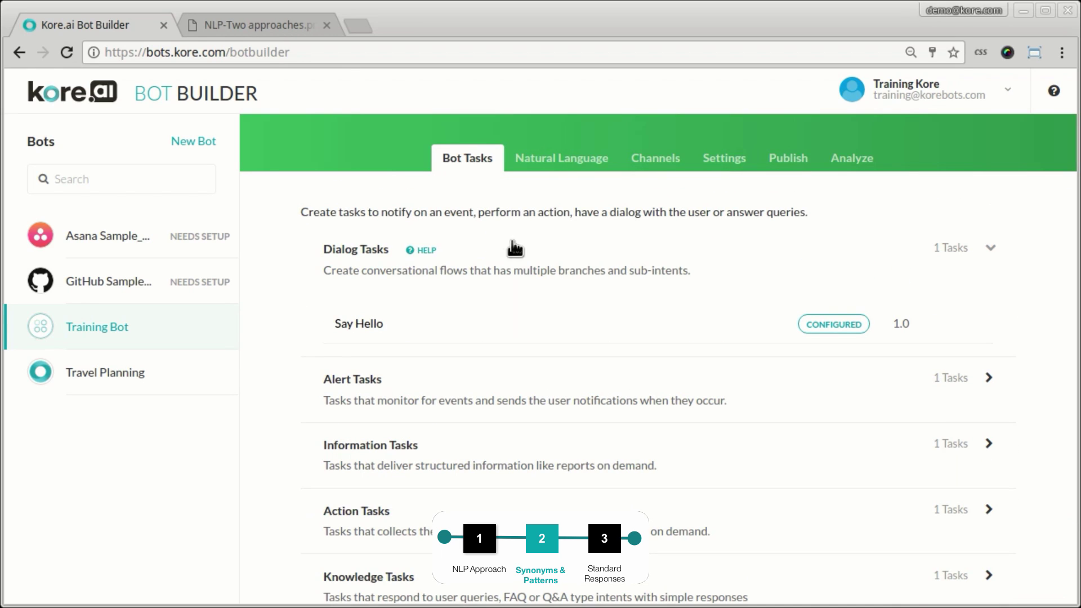
click(558, 164)
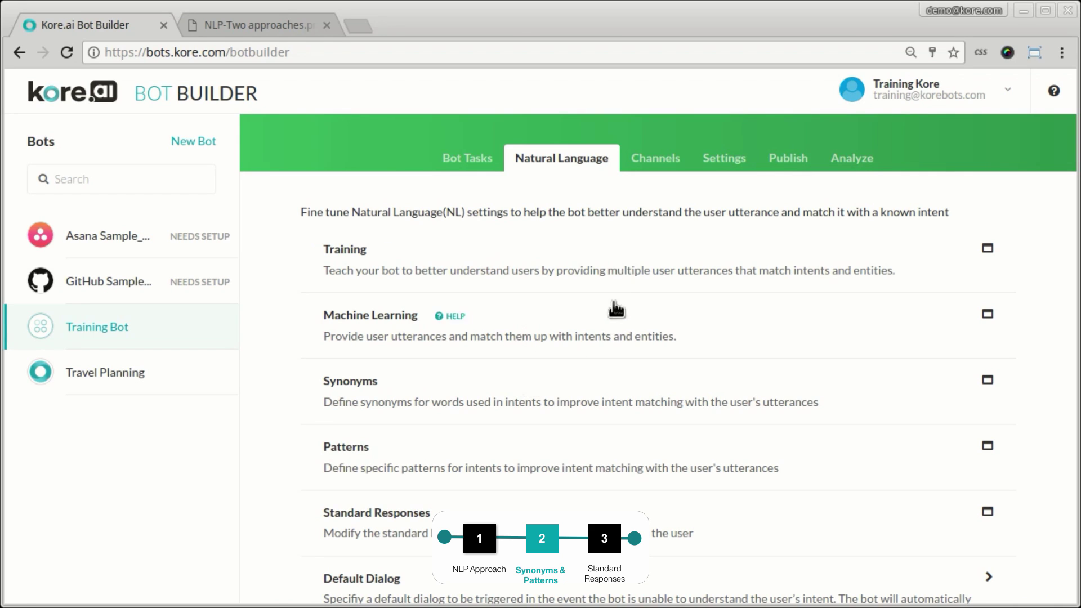
click(625, 268)
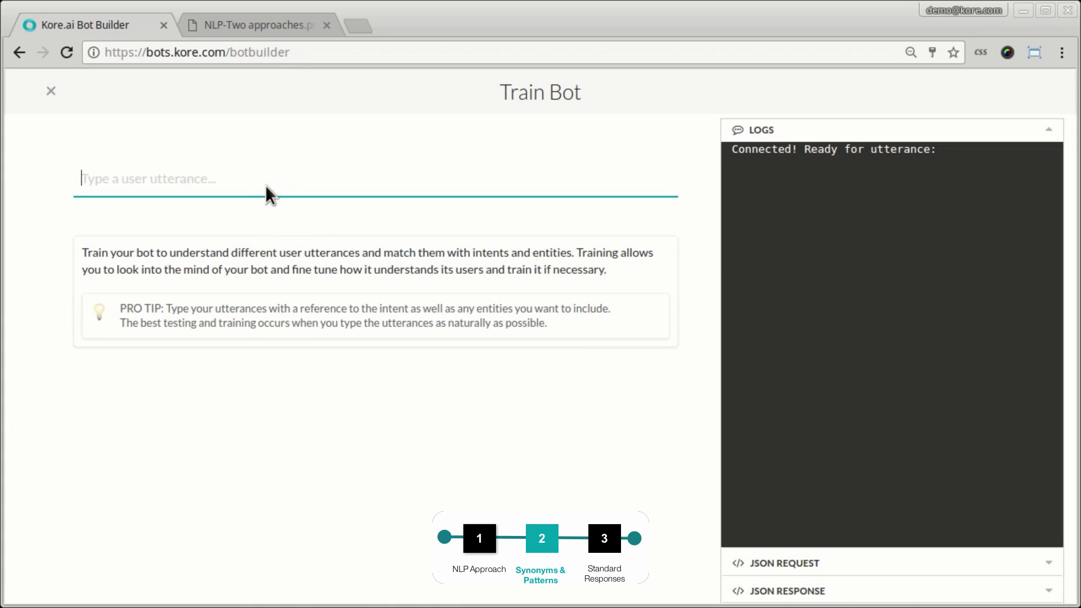
- Test the utterance 'Hi', which matches no intent, then clear it
text(Hi)
key(Return)
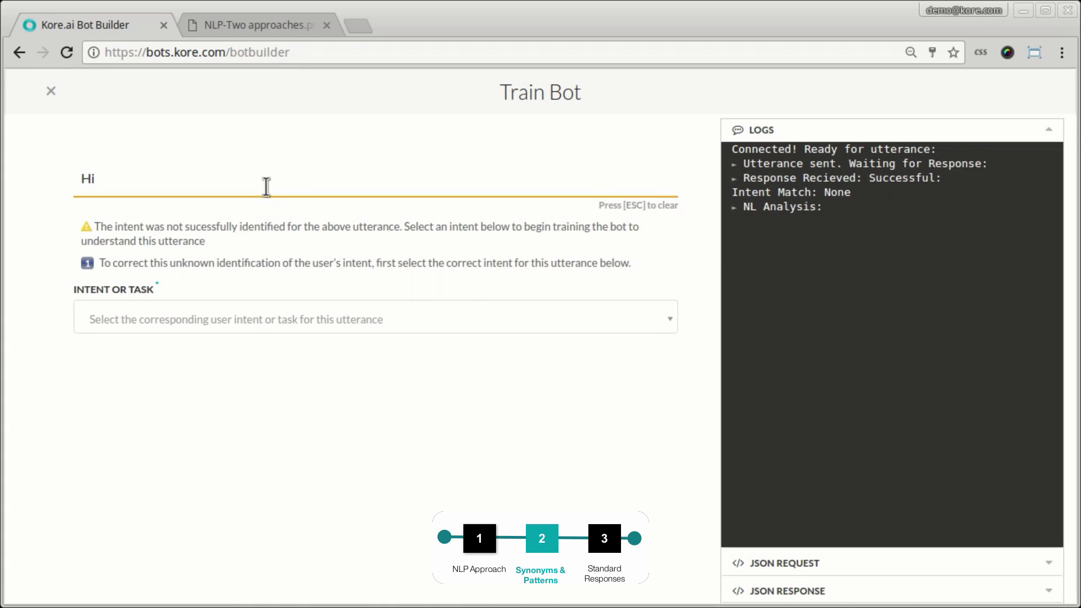
double_click(175, 176)
key(Escape)
- Test 'Get posts' against the Get post intent, then replace it with 'Van you get my latest posts'
text(G)
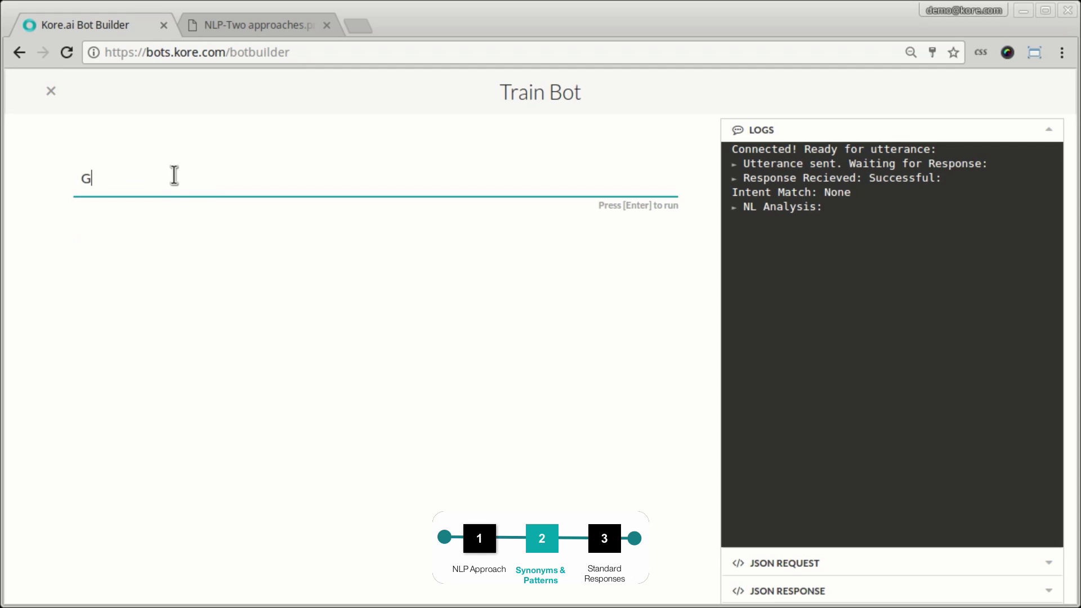
text(et posts)
key(Return)
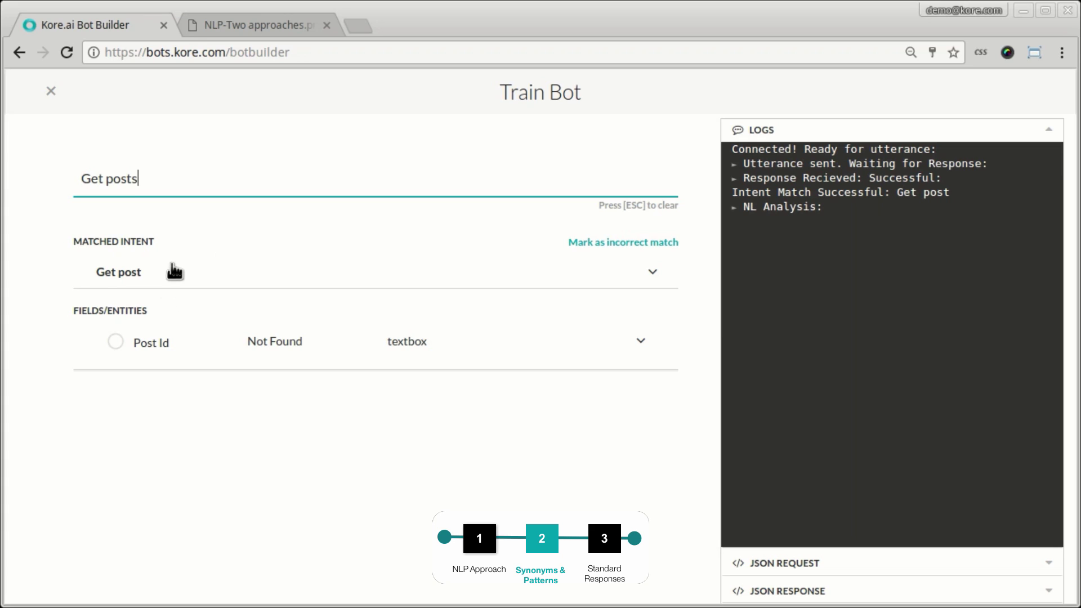
key(ctrl+a)
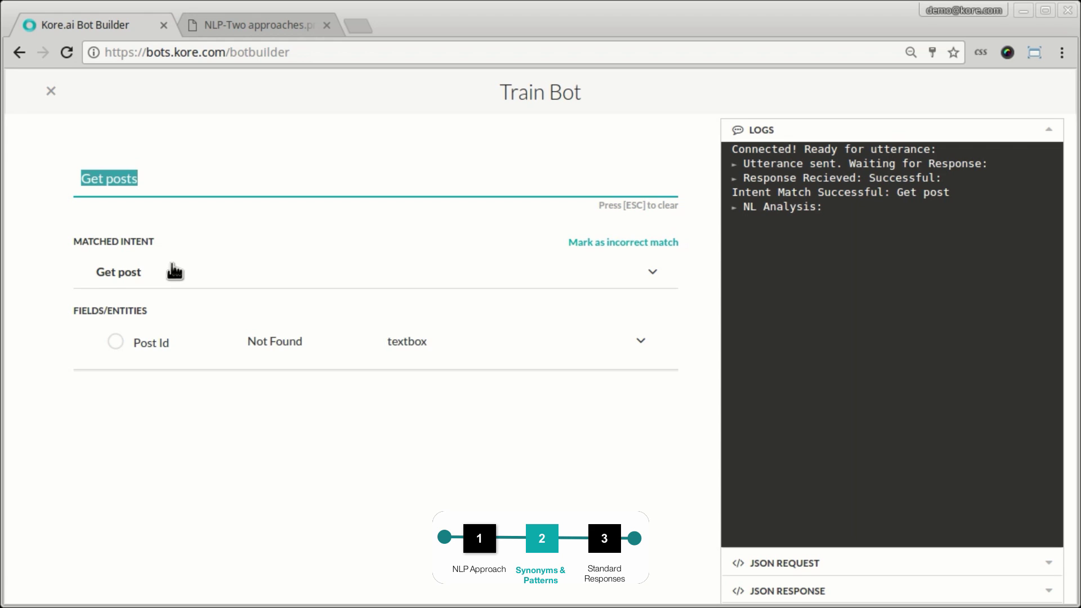
text(Van you g)
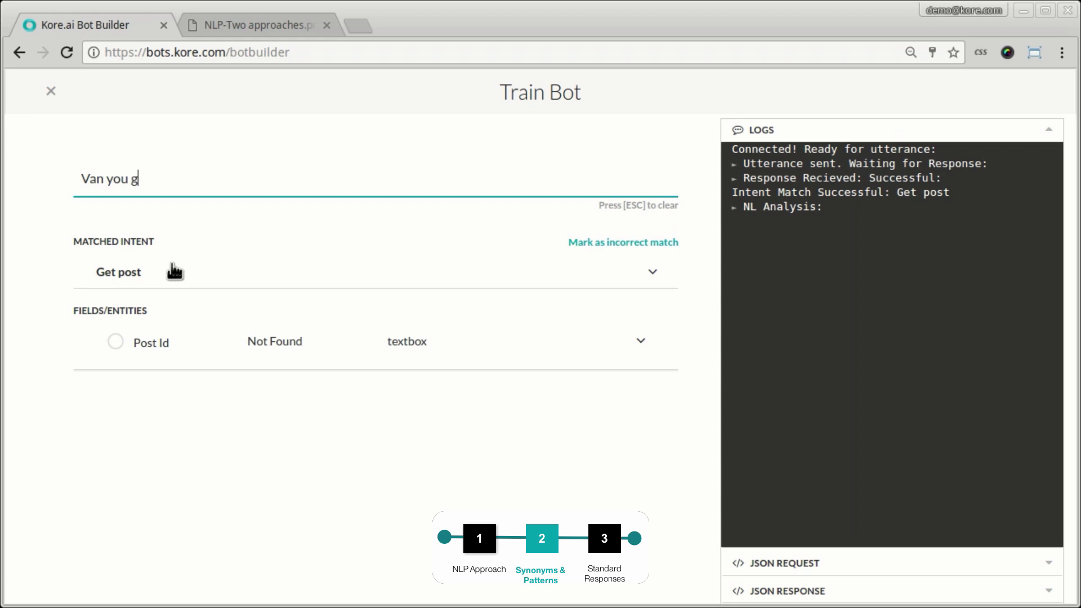
text(et my latest posts)
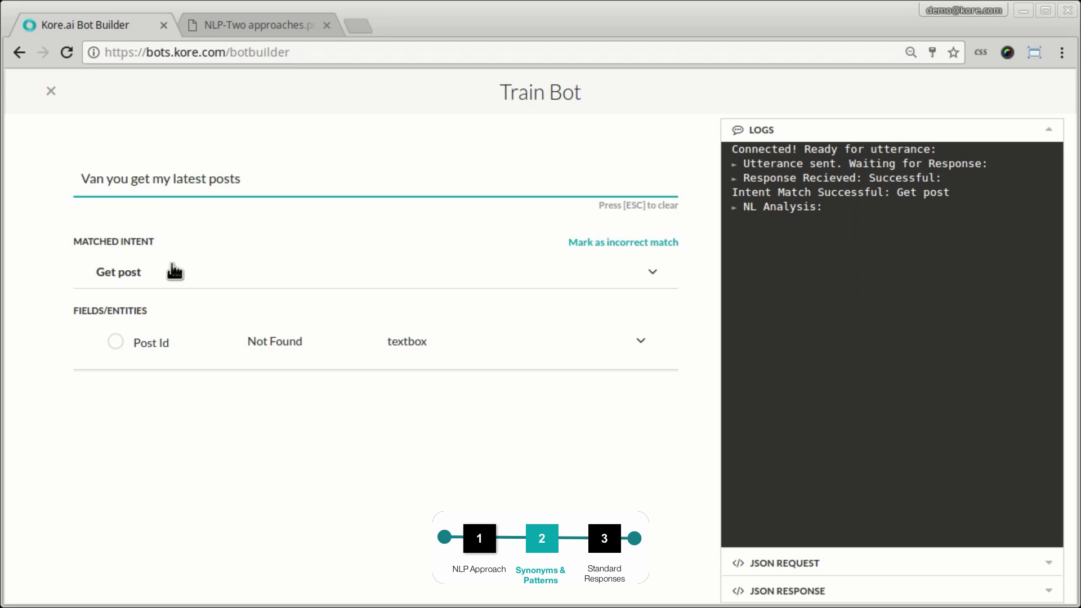
- Reword the request to 'Van you pull my latest posts', run it (no intent match), and close Train Bot
double_click(140, 179)
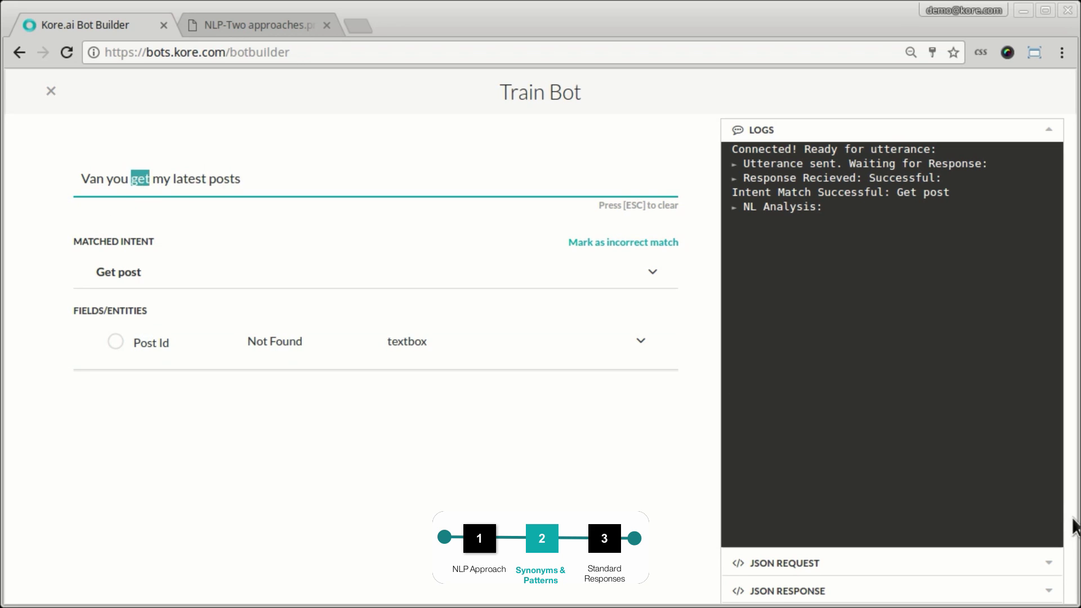
text(grab)
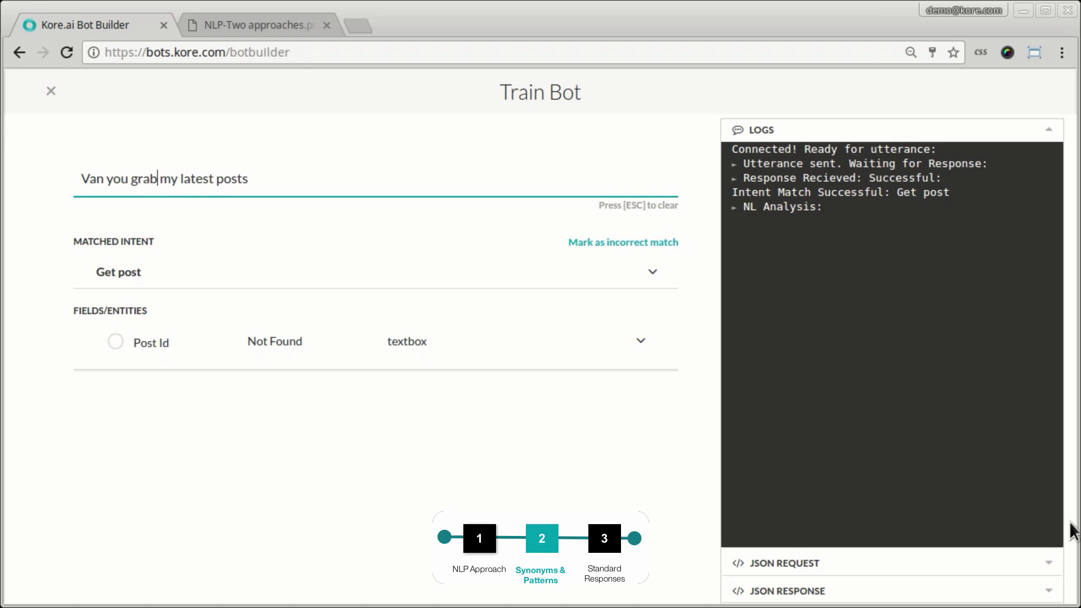
key(End)
double_click(144, 179)
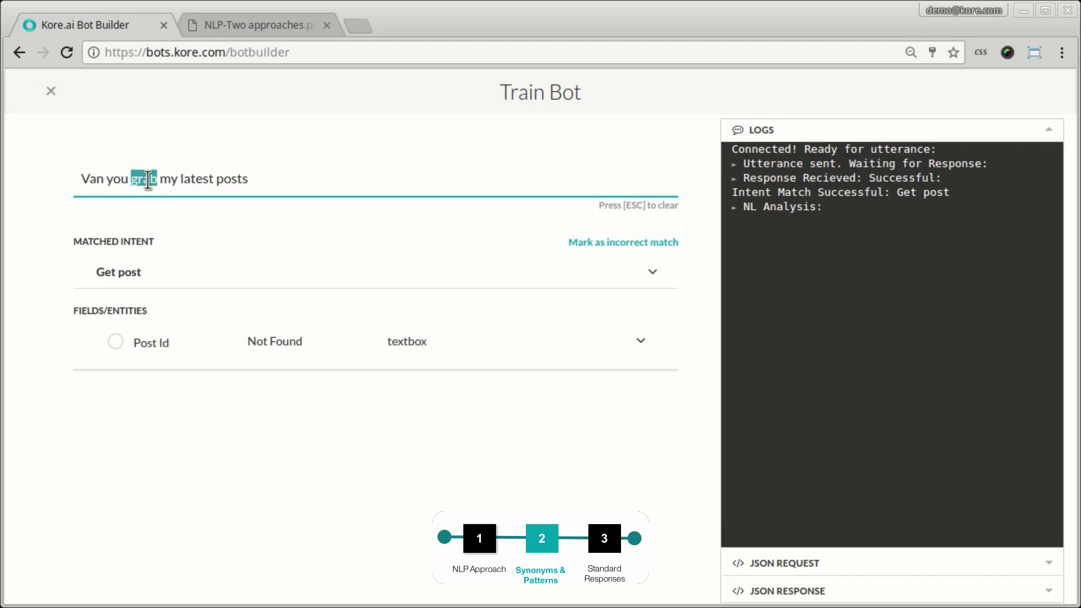
text(pull)
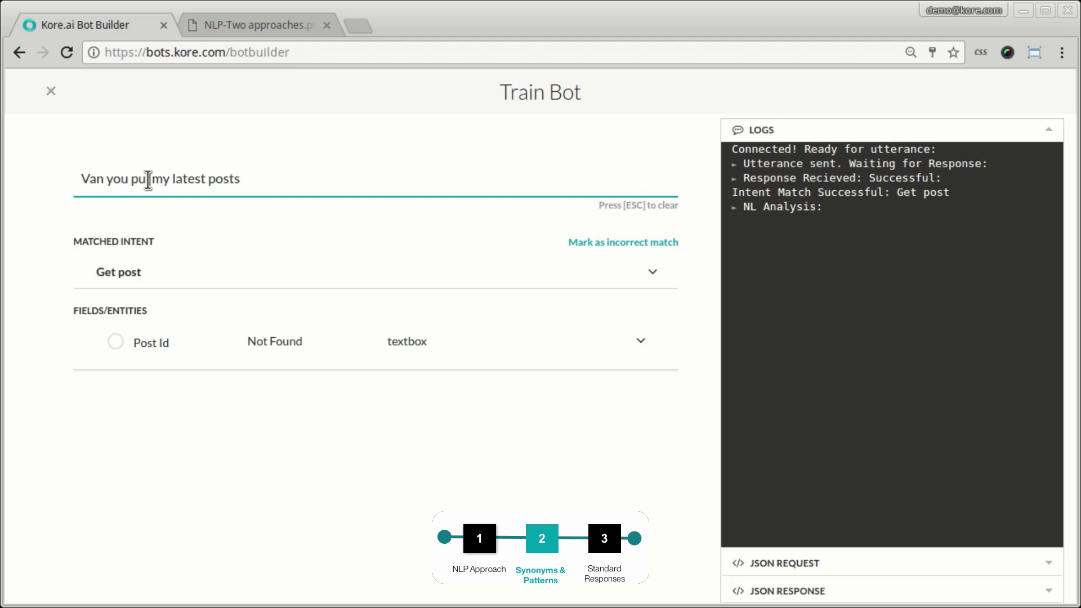
key(Return)
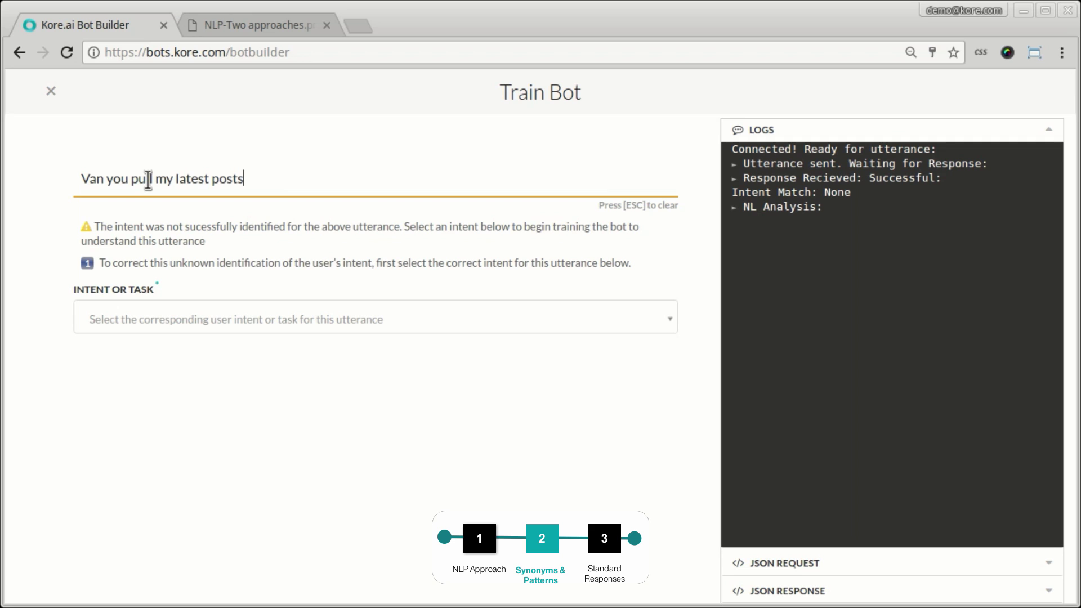
click(54, 97)
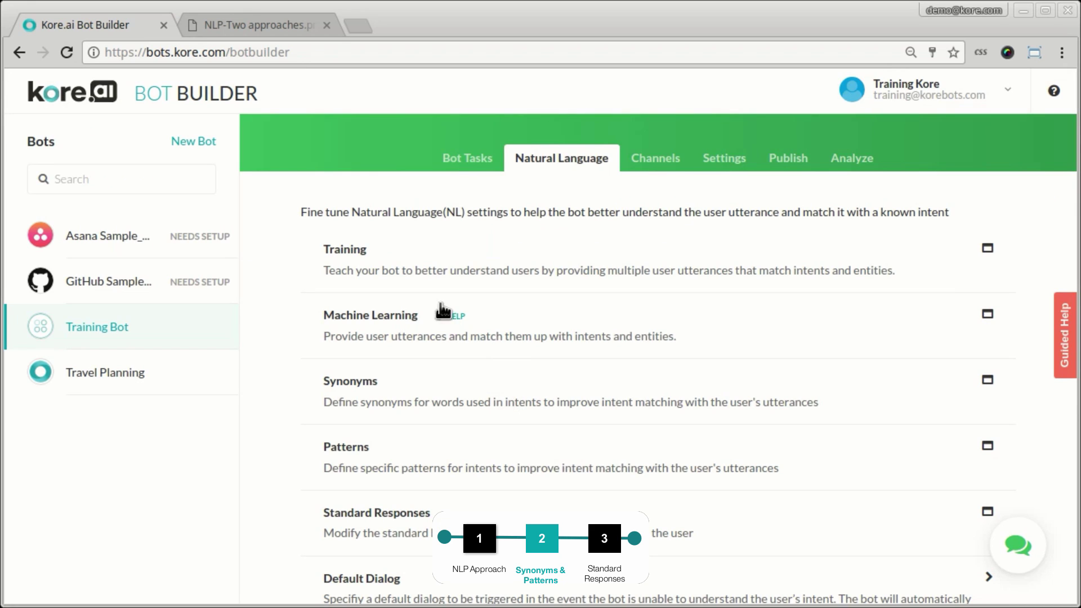
- Open the Bot Synonyms settings and locate the 'get' entry
click(564, 413)
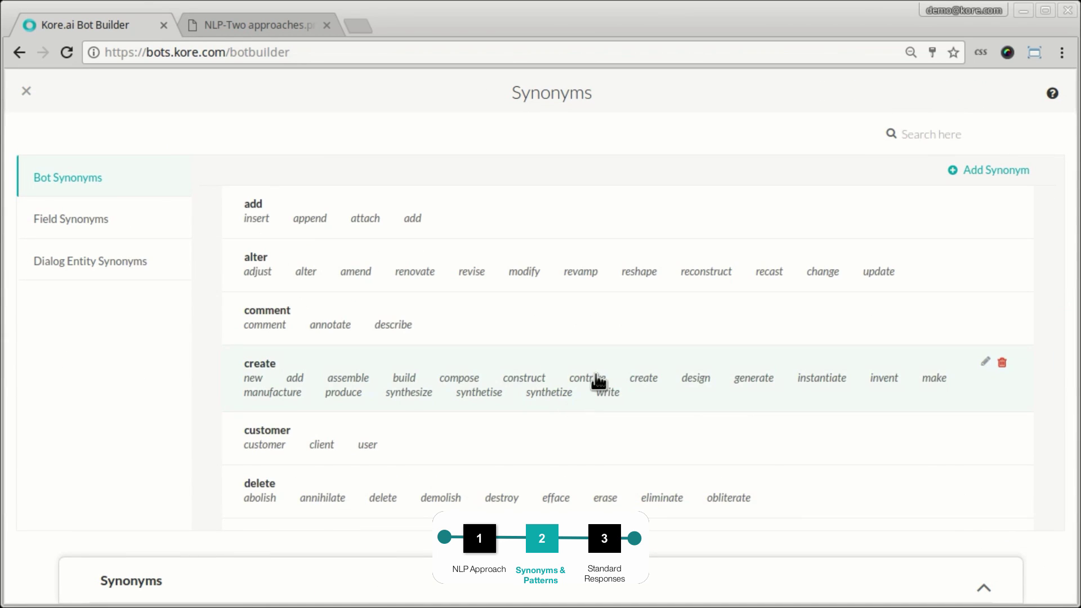
scroll(599, 381, down, 4)
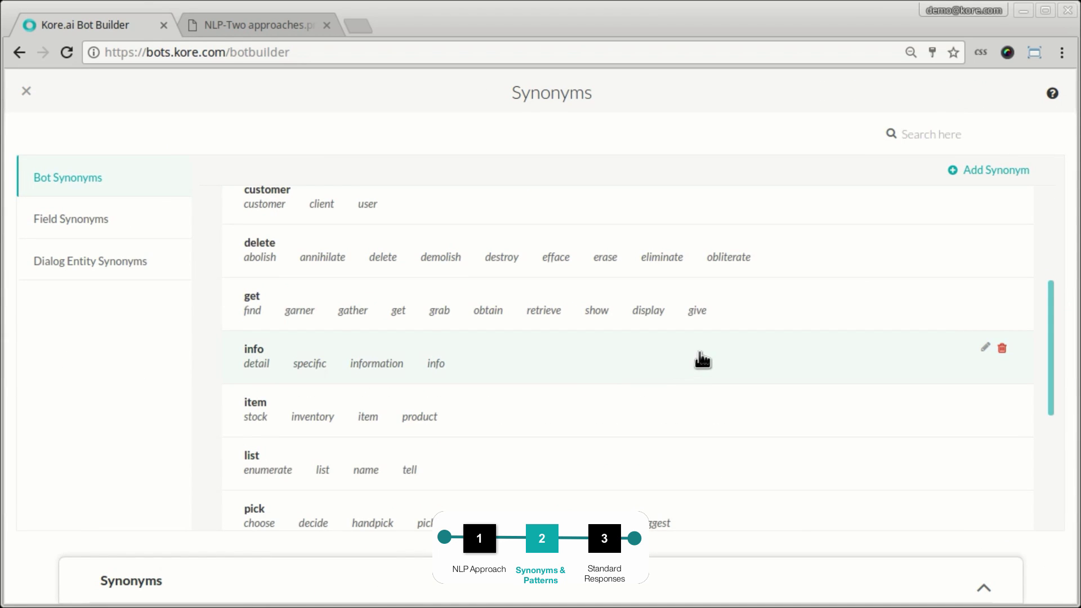
scroll(683, 283, up, 3)
scroll(683, 283, up, 2)
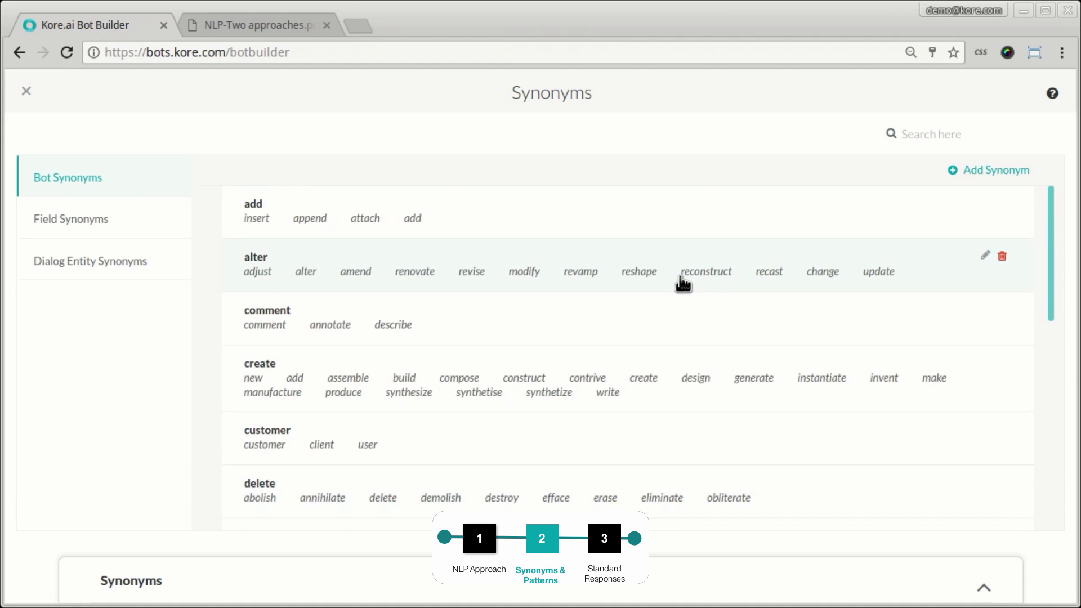
scroll(683, 283, down, 8)
scroll(683, 283, up, 7)
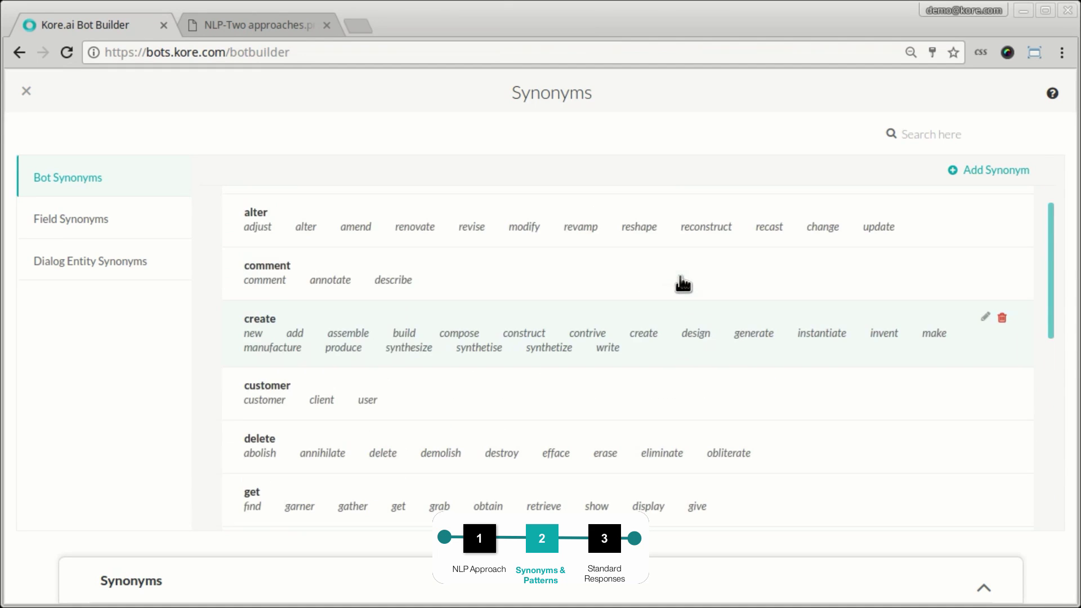
scroll(683, 283, down, 3)
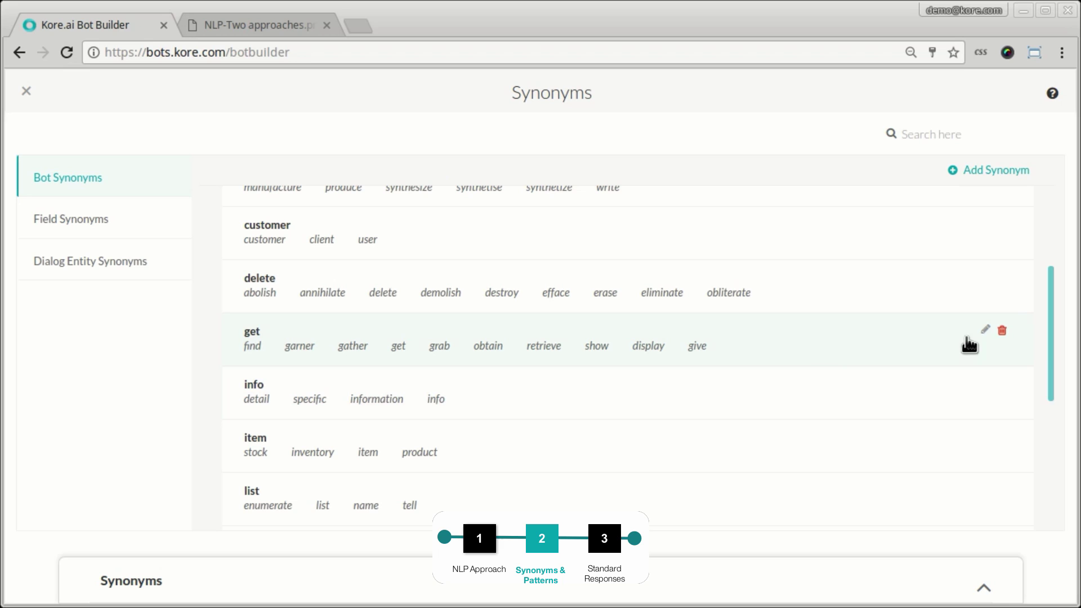
- Add 'pull' to the synonyms of 'get' and save the change
click(984, 330)
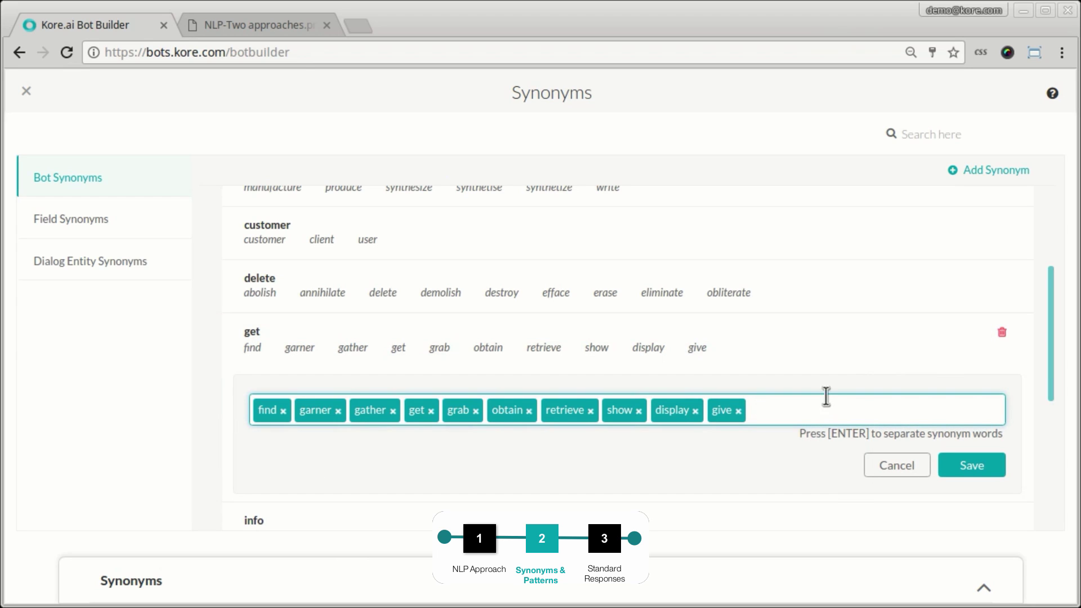
text(pull)
key(Return)
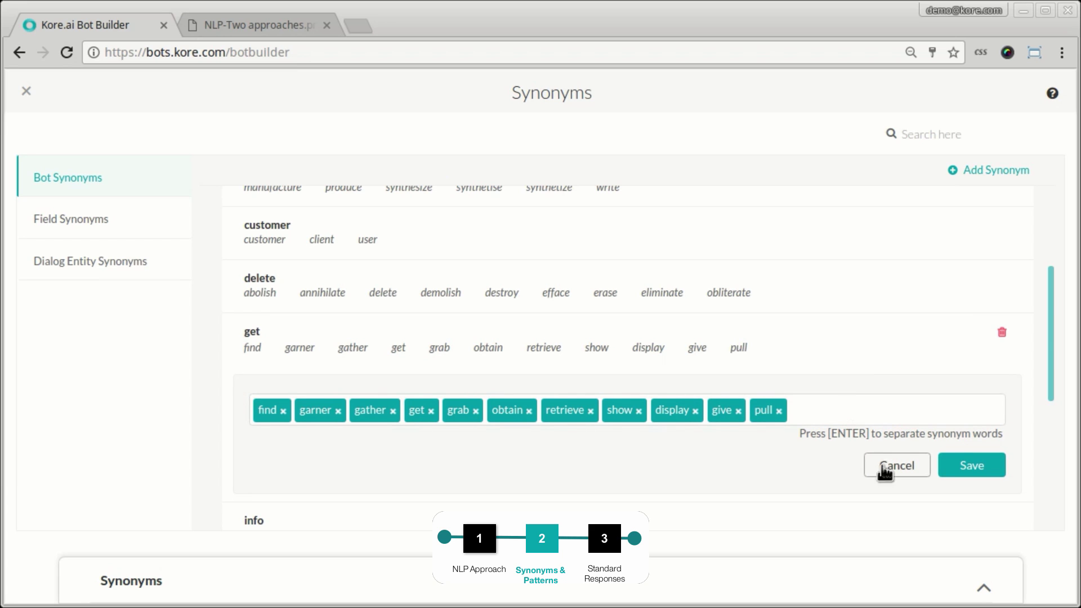
click(984, 469)
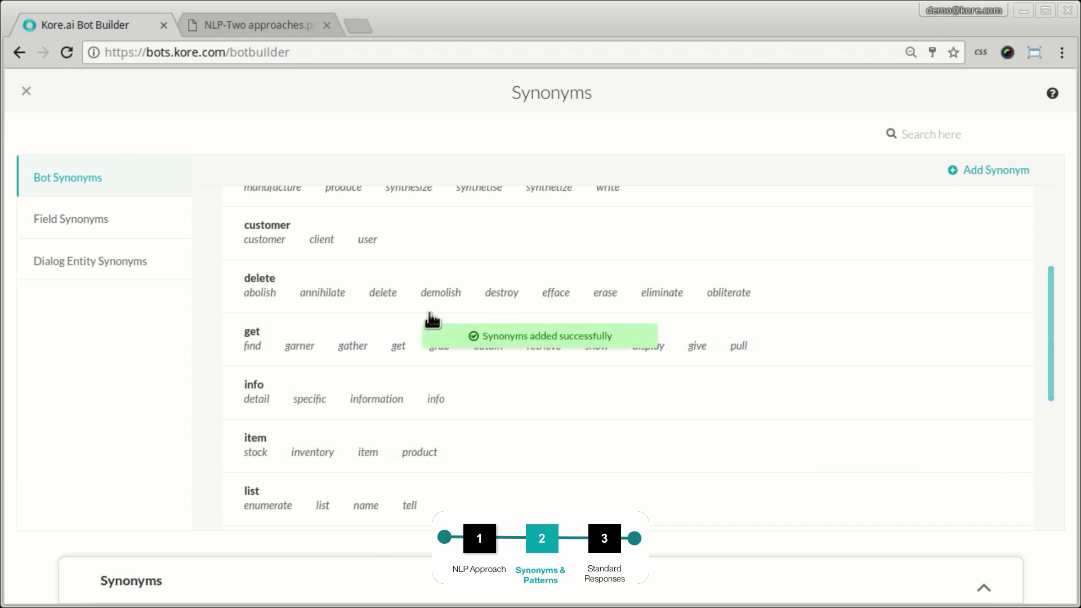
- Run 'can you pull a post for me' in Train Bot, matching Get post, then close it
click(26, 91)
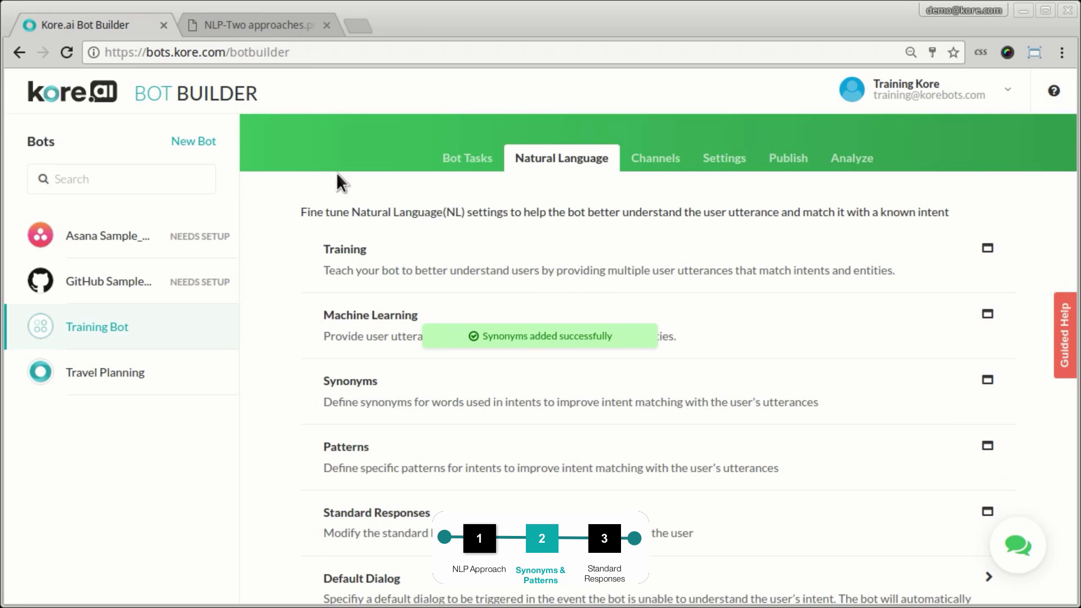
click(589, 280)
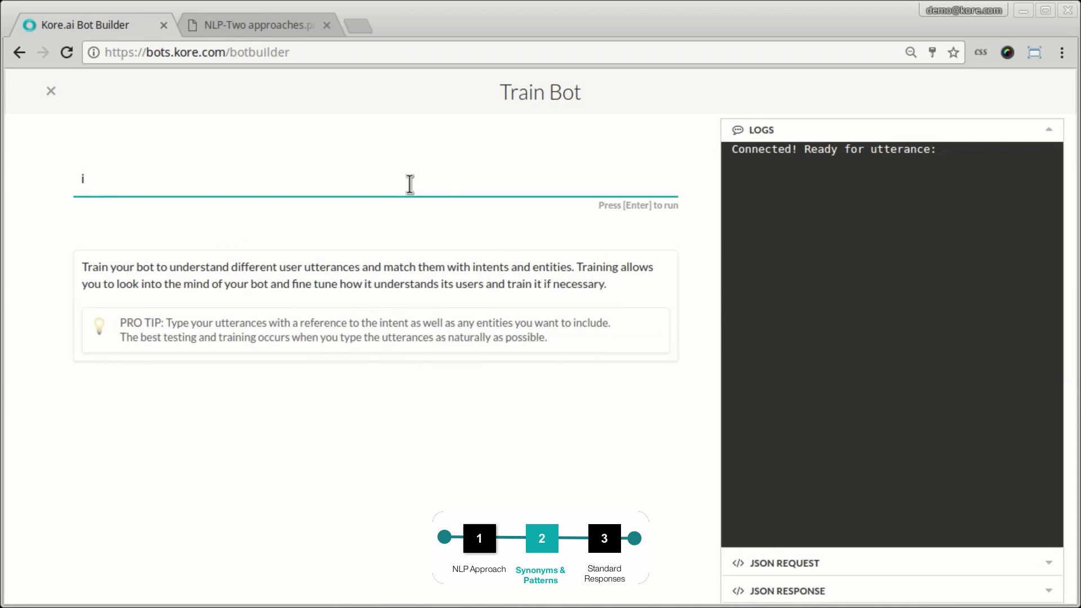
text(ican you pull a [a)
key(BackSpace)
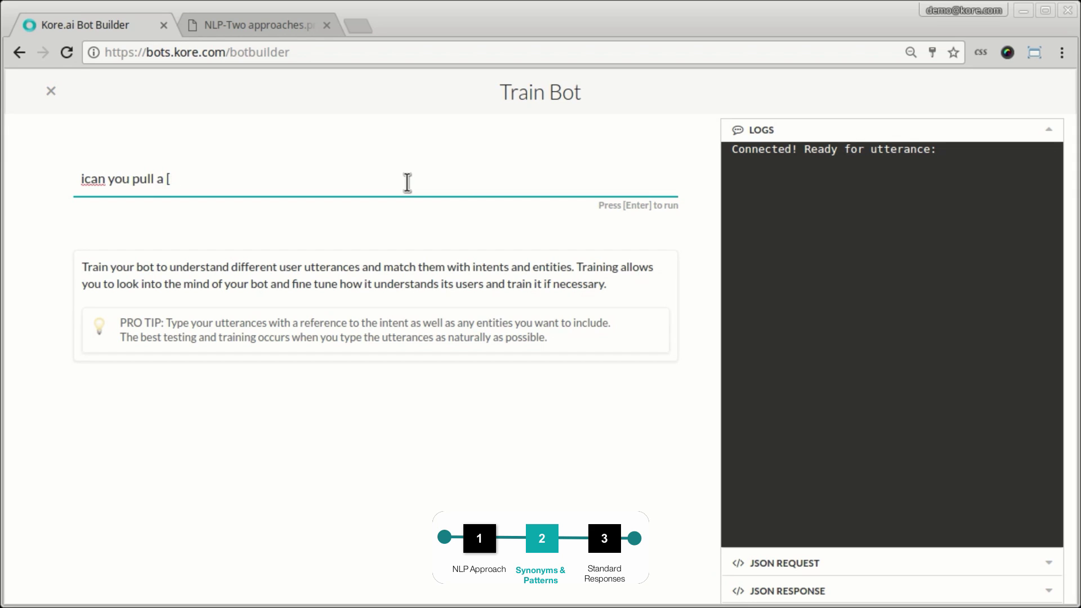
key(BackSpace)
text(post for me)
key(ctrl+Left)
key(ctrl+Left)
key(ctrl+Left)
key(ctrl+Left)
key(ctrl+Left)
key(ctrl+Left)
key(ctrl+Left)
key(Delete)
key(Return)
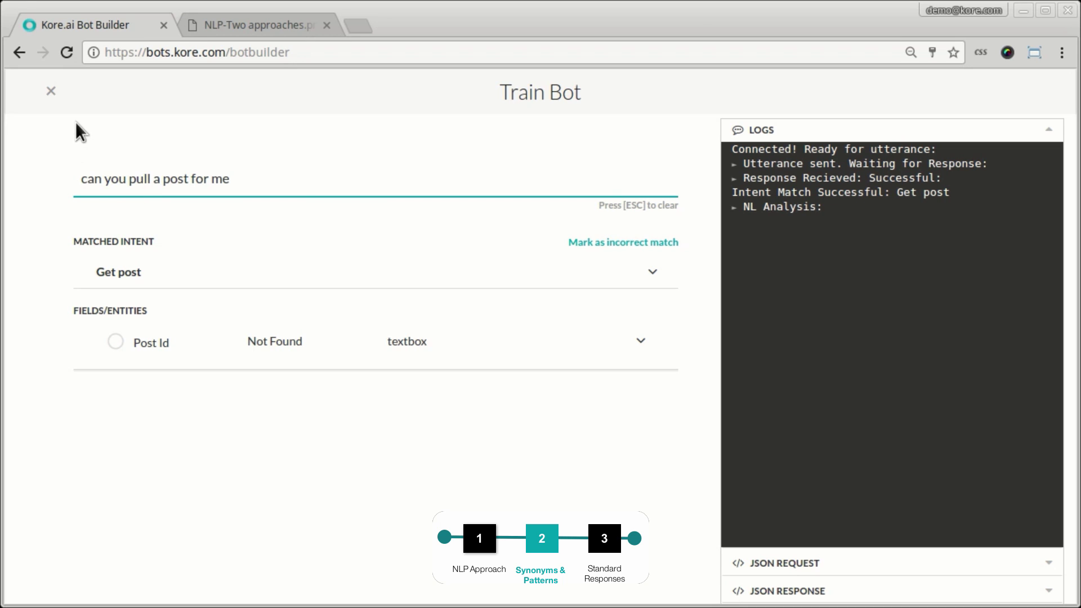
click(50, 91)
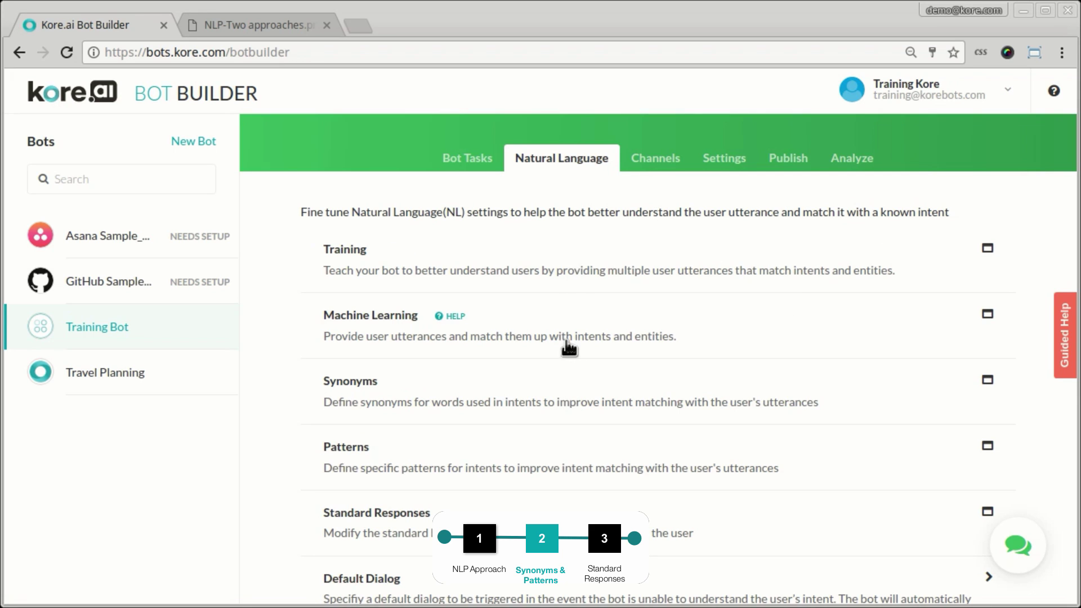
- Run 'whats the latest in the blogging world' in Train Bot and assign it to Show all posts
click(568, 276)
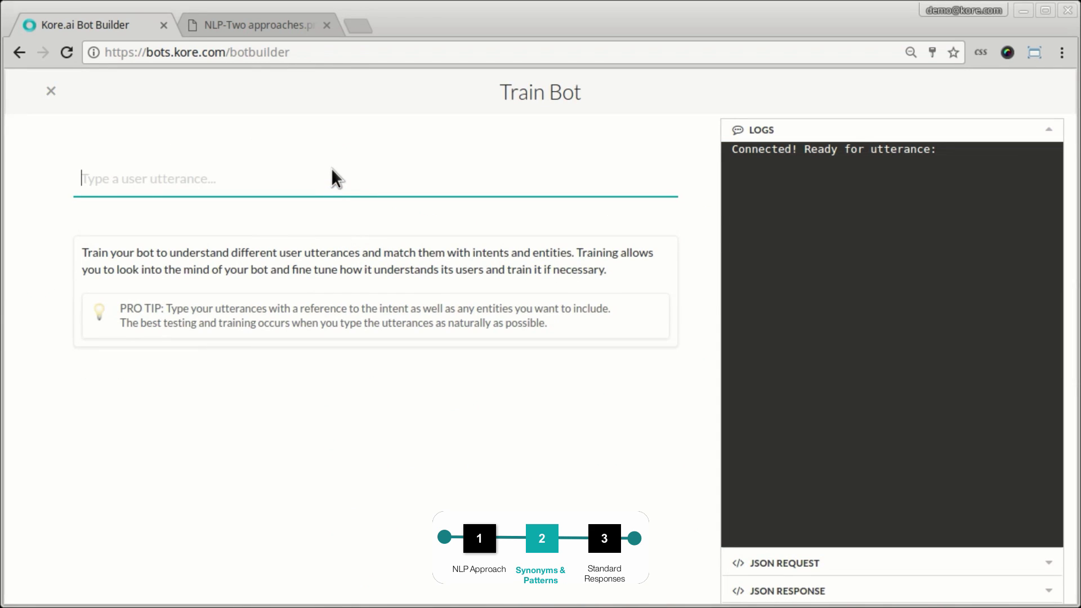
text(whats the latest in the blogging world)
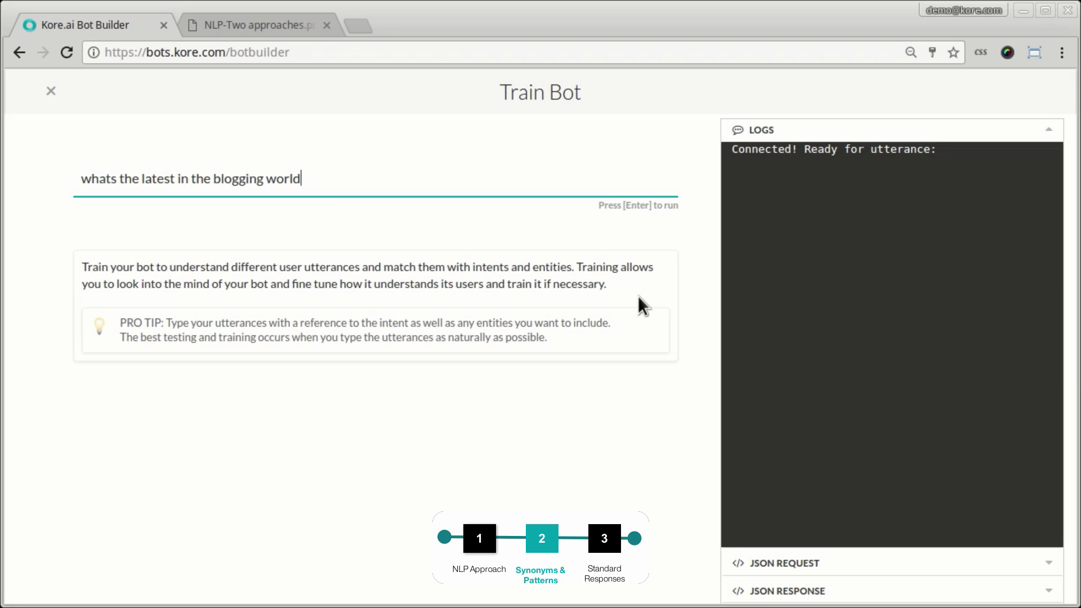
key(Return)
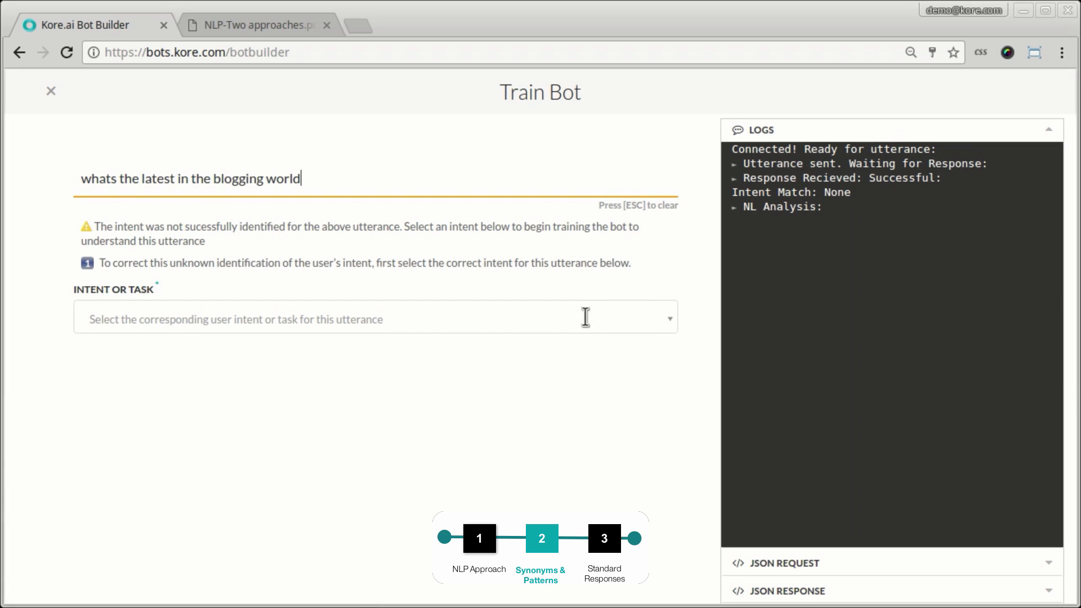
click(661, 316)
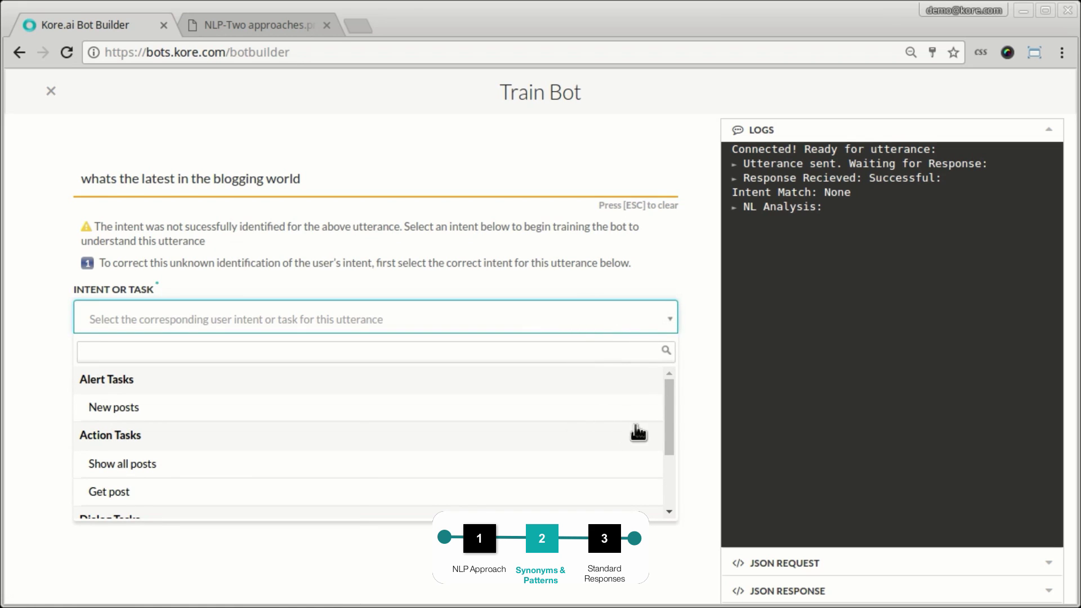
drag(669, 417, 670, 443)
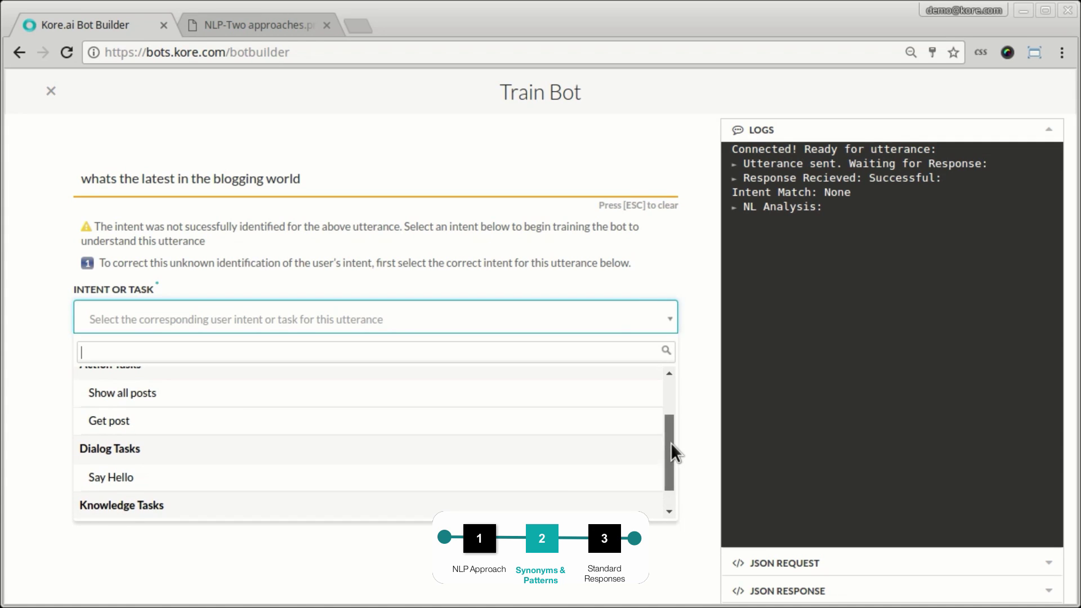
click(627, 394)
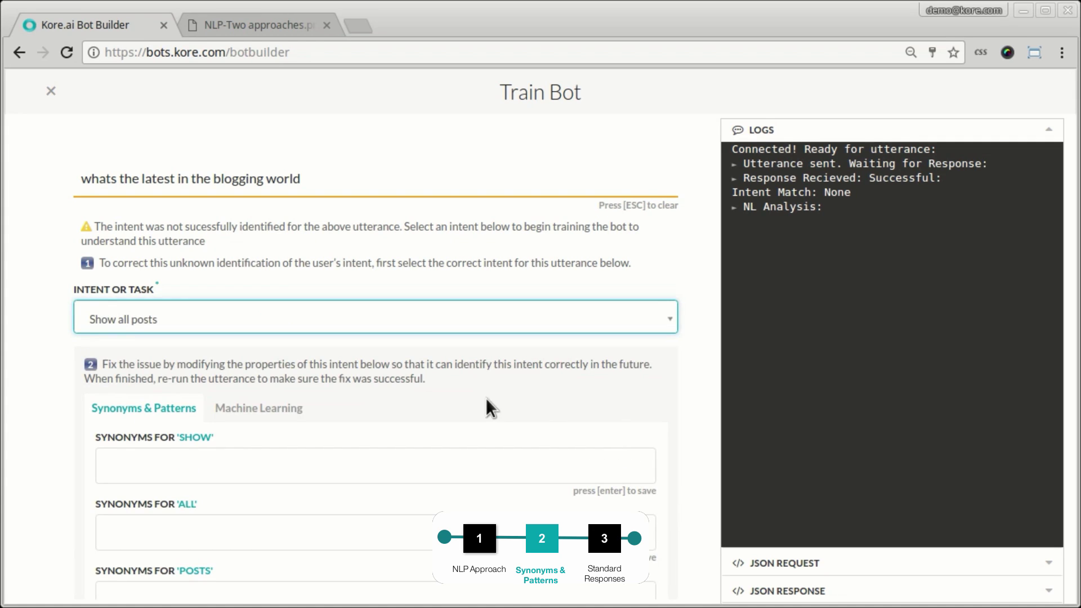
- Copy 'whats the latest in the blogging world' and add it as a Show all posts pattern
scroll(461, 424, down, 2)
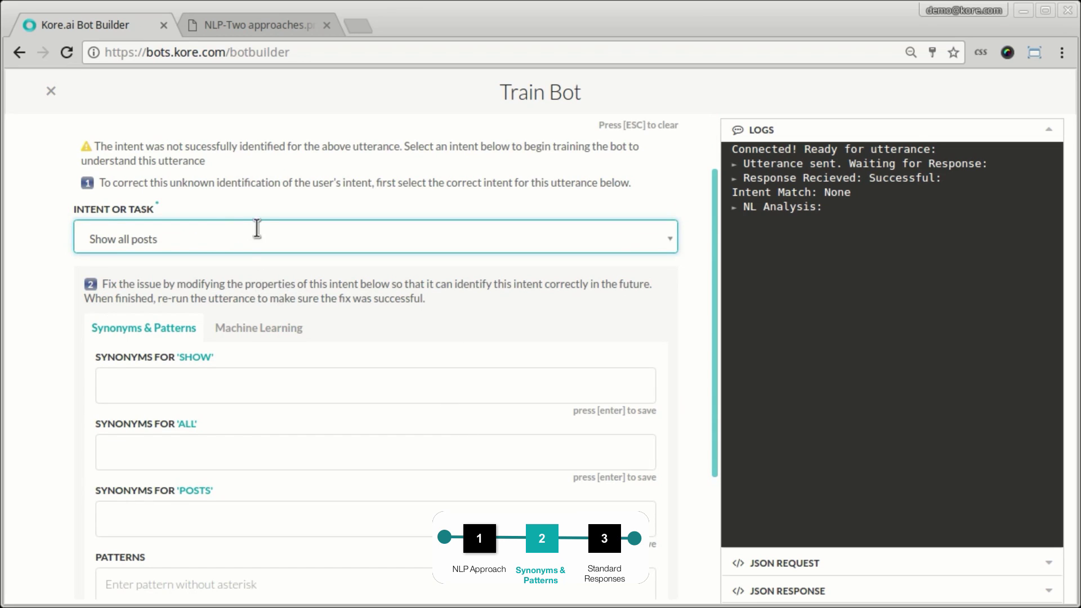
scroll(253, 267, up, 2)
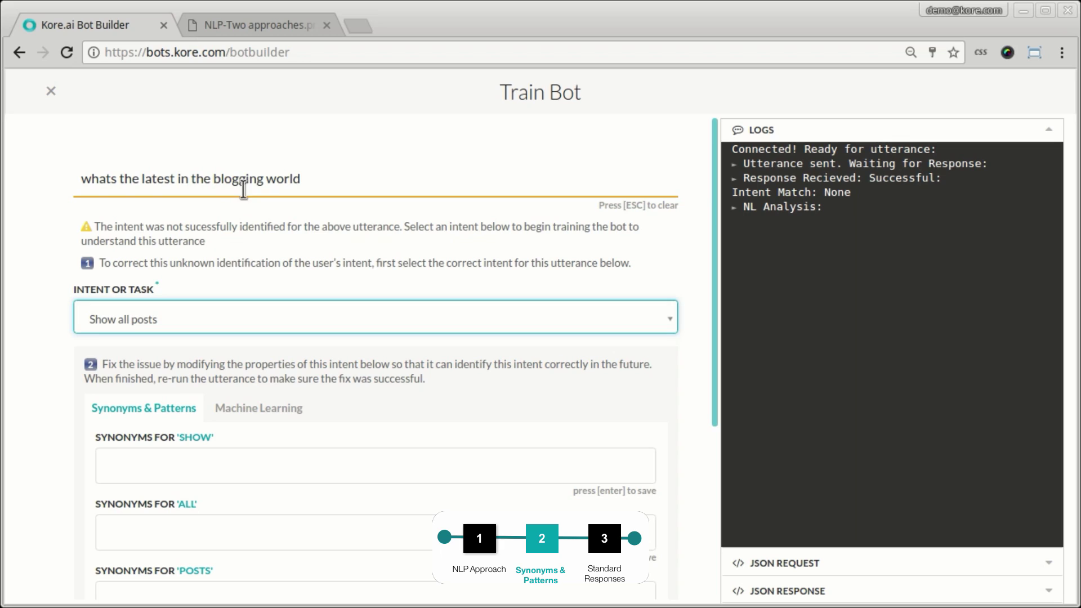
click(261, 180)
triple_click(261, 180)
key(ctrl+c)
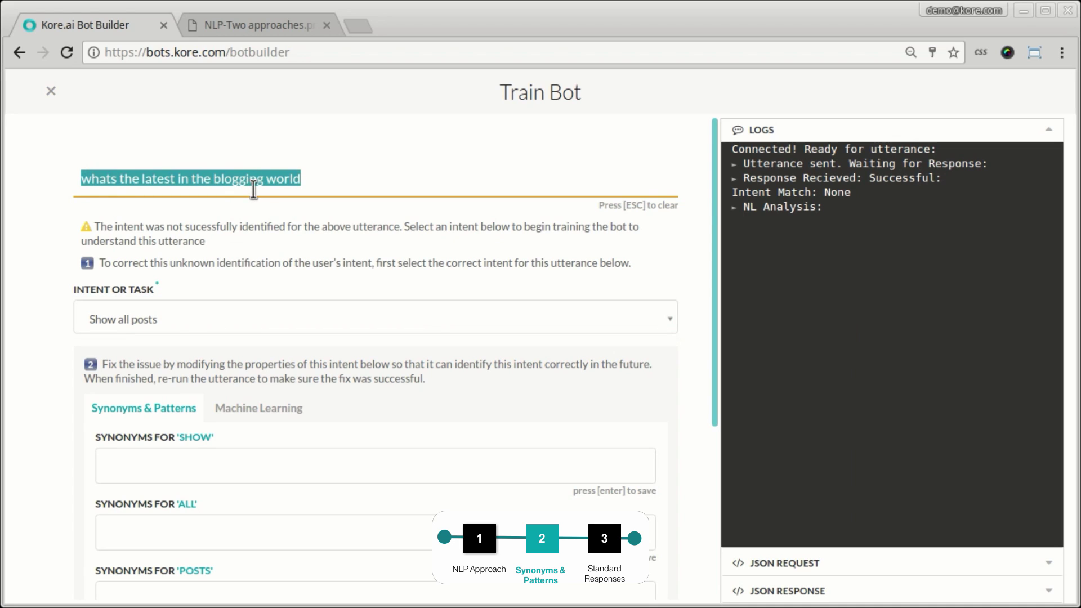
scroll(300, 408, down, 3)
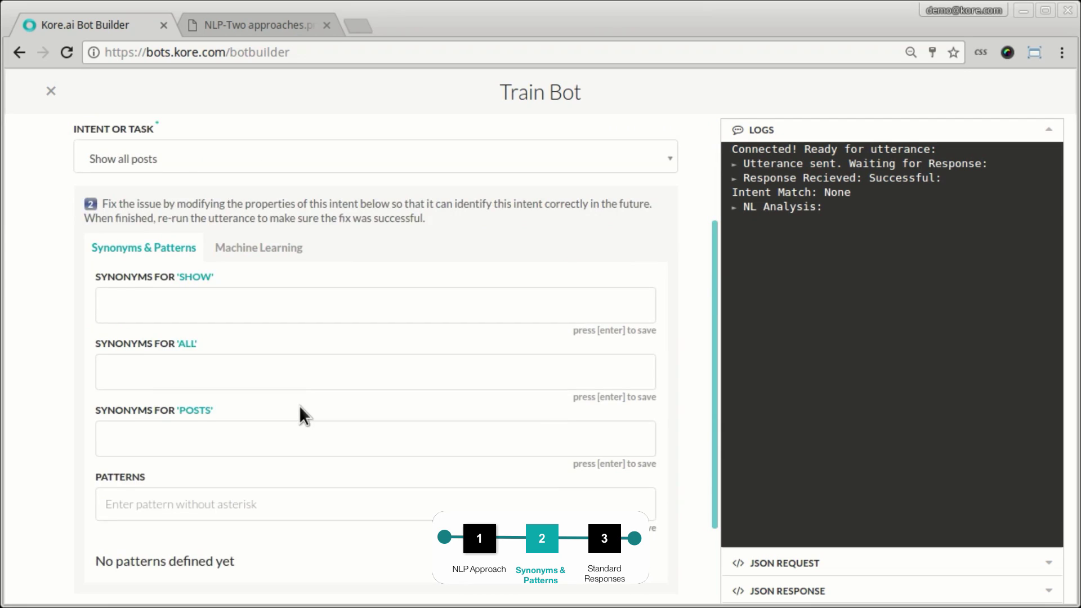
scroll(298, 405, down, 2)
scroll(529, 468, up, 2)
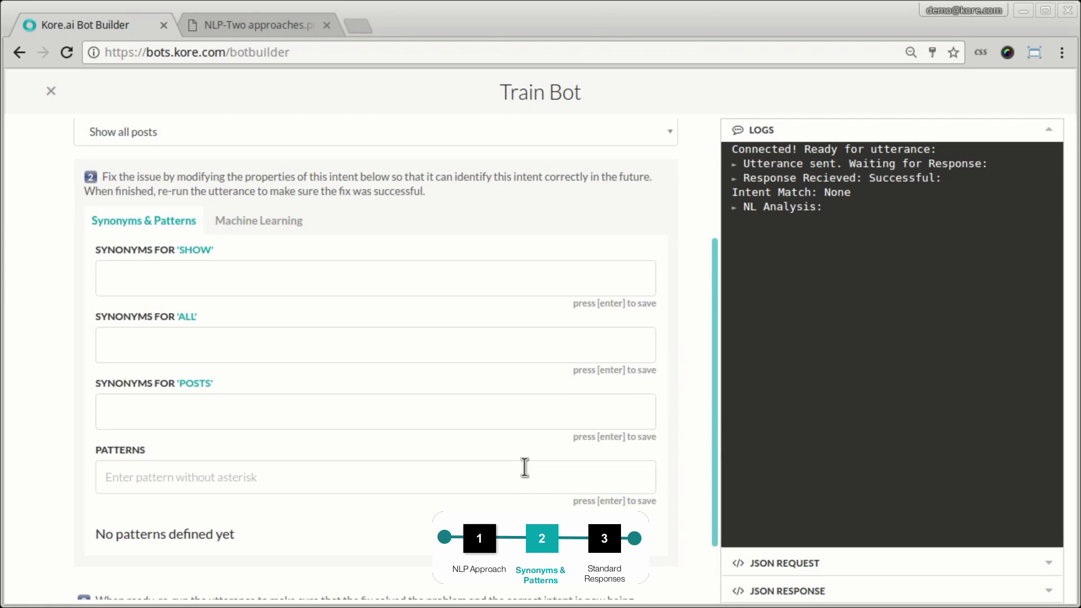
click(289, 473)
key(ctrl+v)
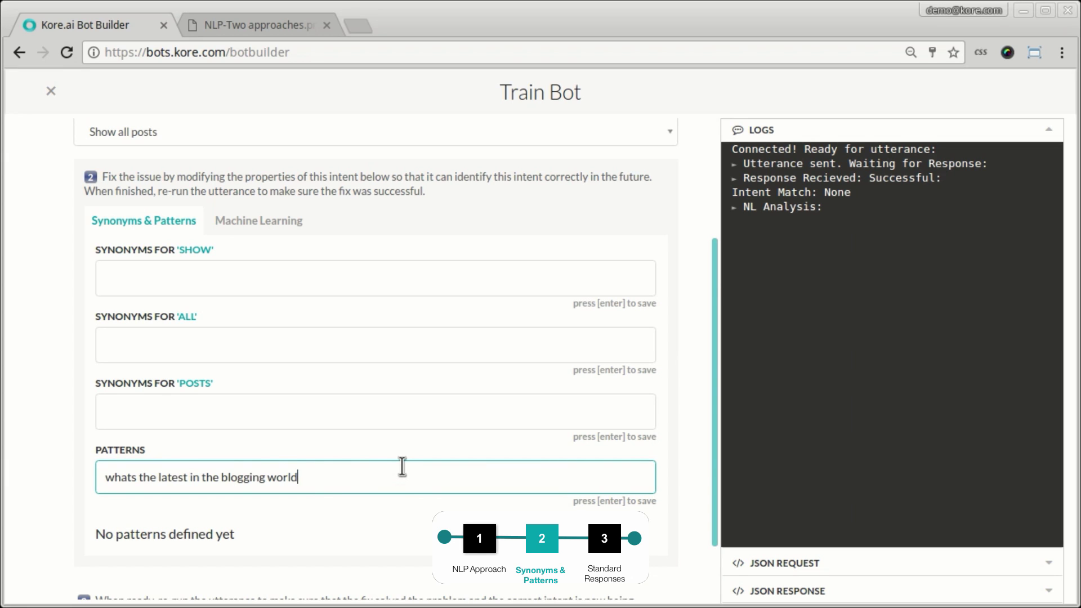
key(Return)
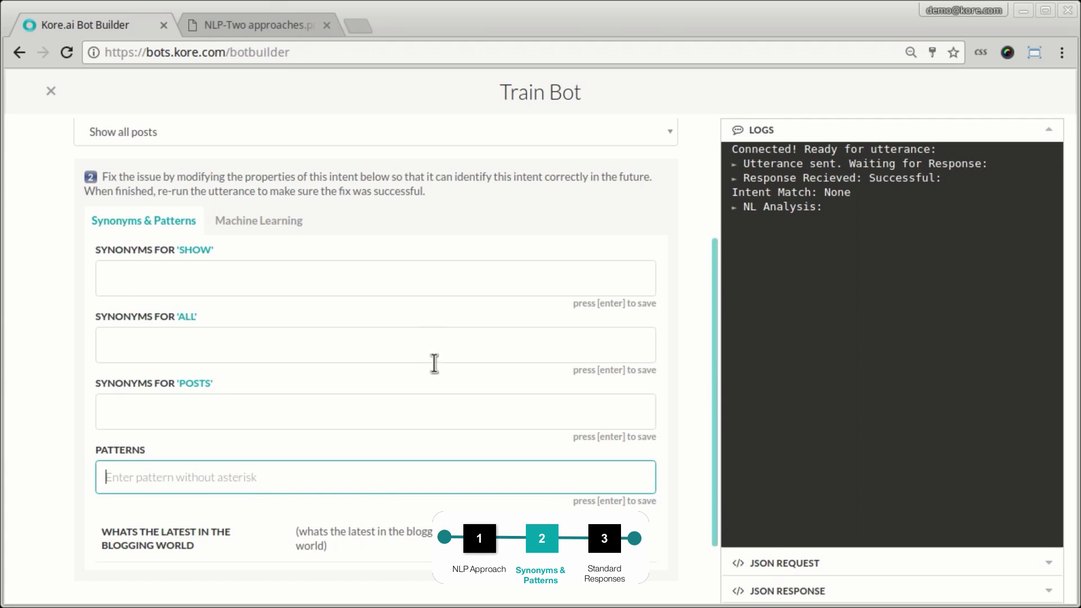
- Re-run the utterance to confirm it matches Show all posts and view its Machine Learning details
scroll(438, 405, up, 3)
scroll(433, 507, down, 5)
click(397, 564)
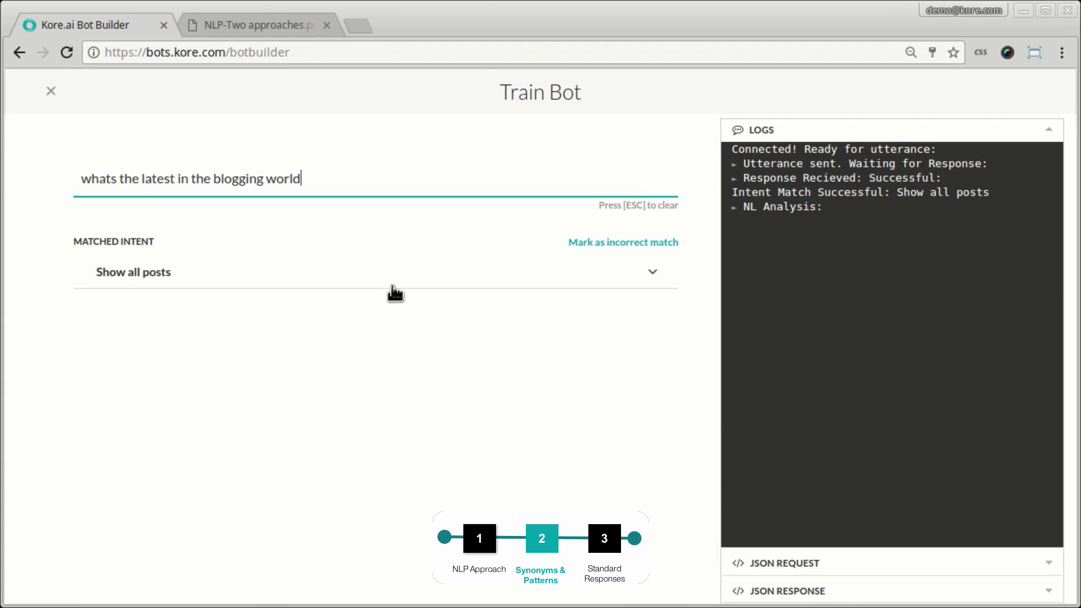
click(291, 277)
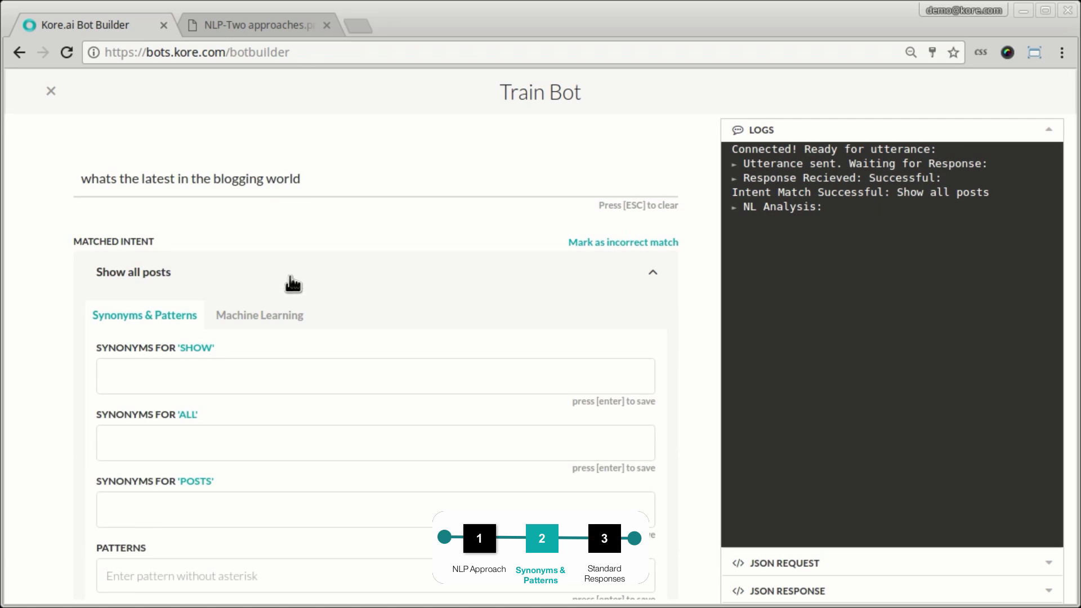
click(280, 323)
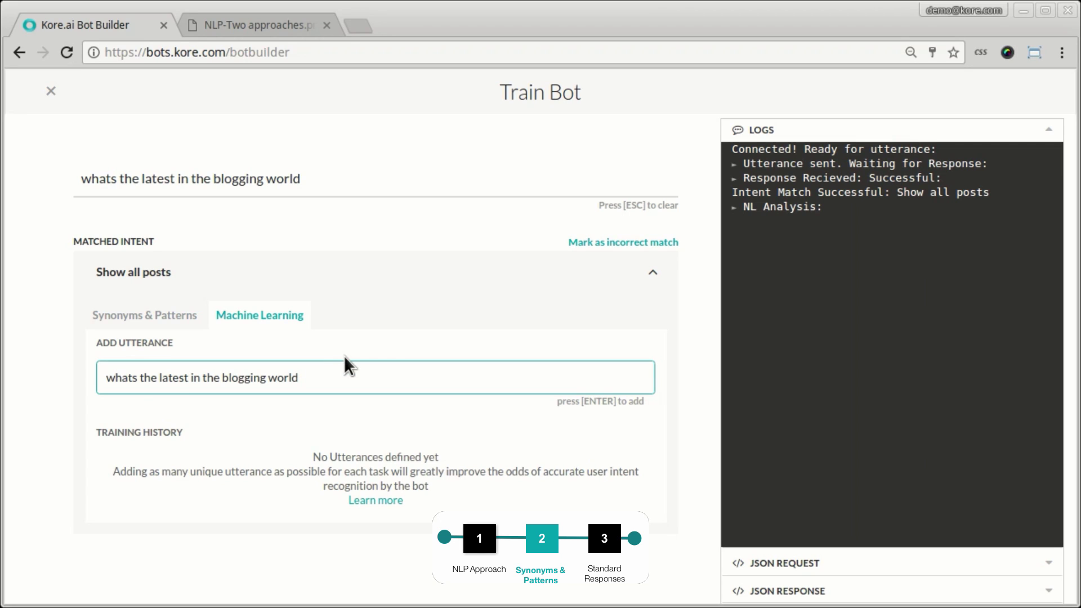
- Replace the prefilled utterance with 'bring me the news' and add it to the training history
key(ctrl+a)
text(br)
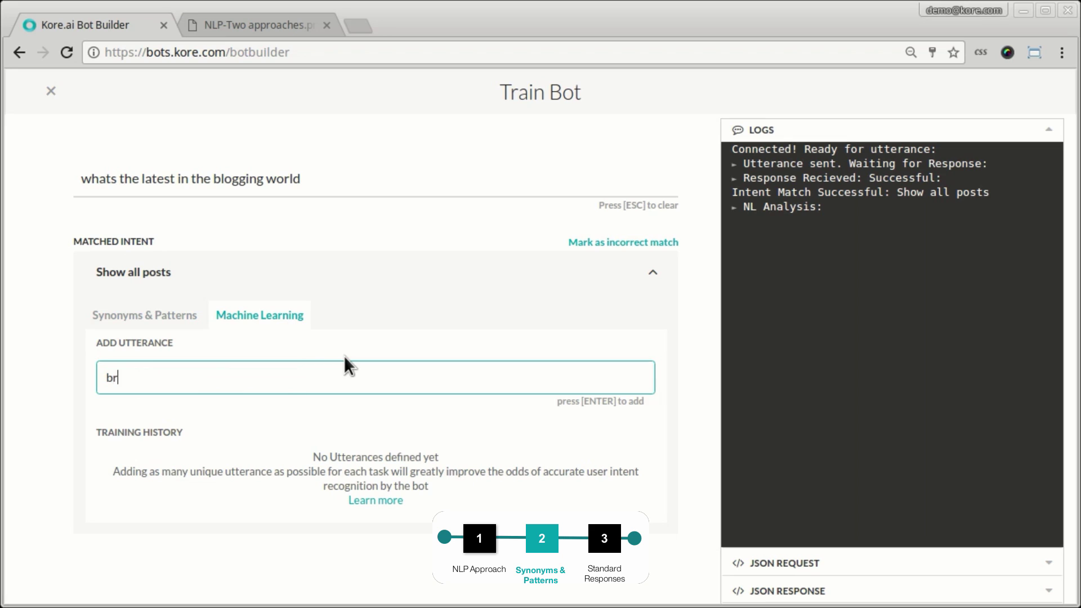
text(in me t)
key(BackSpace)
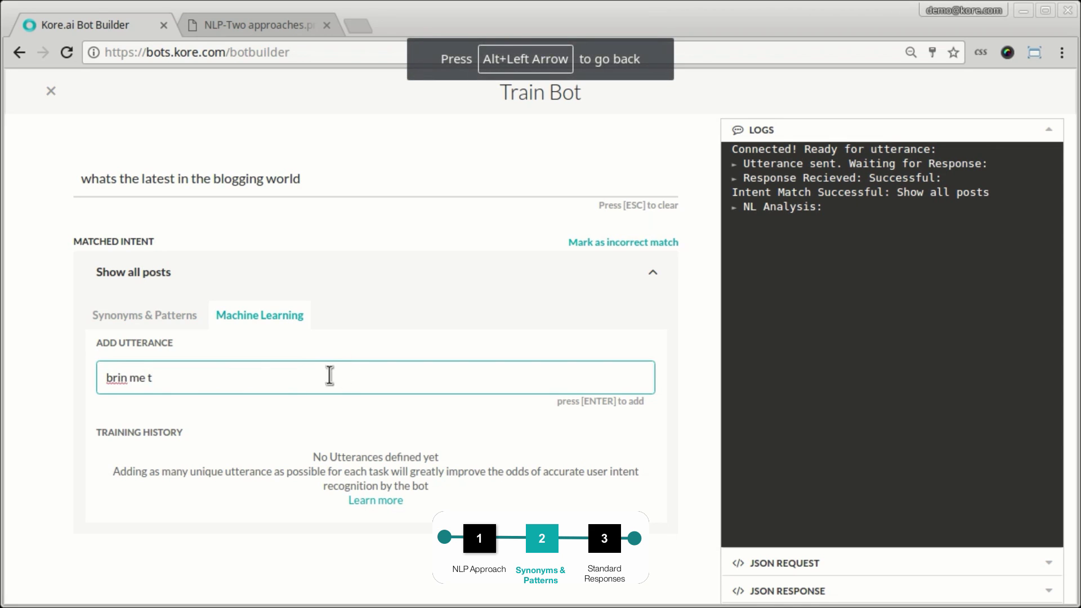
drag(126, 377, 270, 390)
text(g me the n)
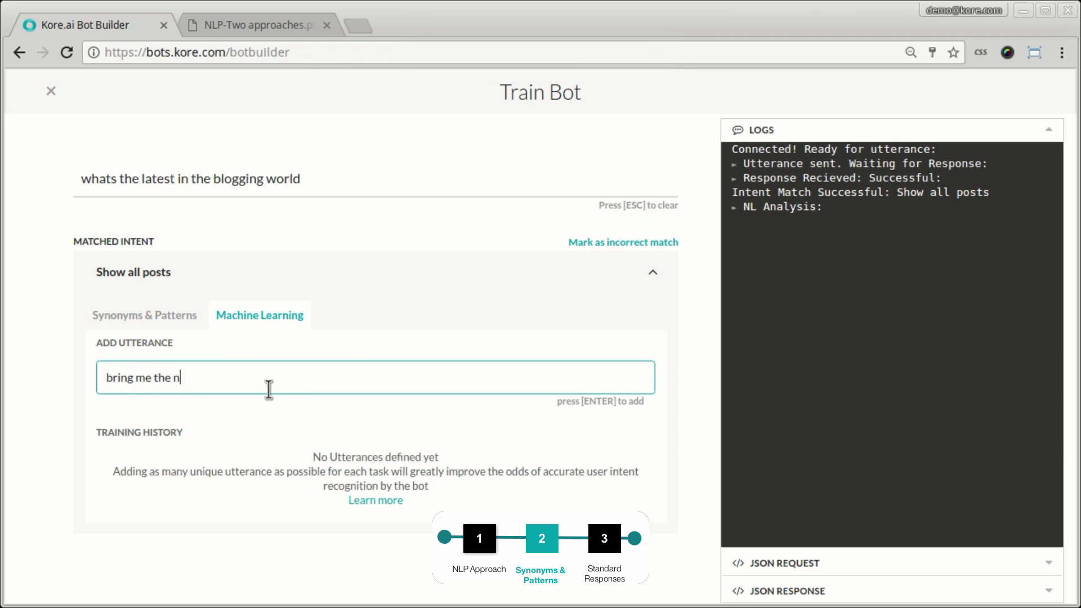
text(ews)
key(Return)
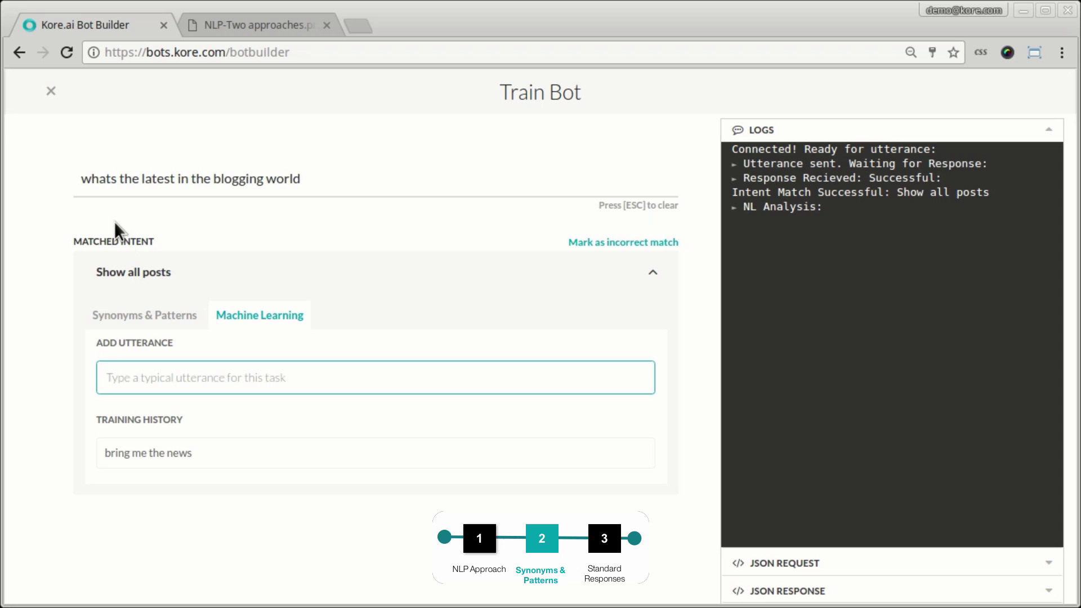
- Add 'get posts' as a Show all posts machine-learning utterance and train the bot
click(50, 91)
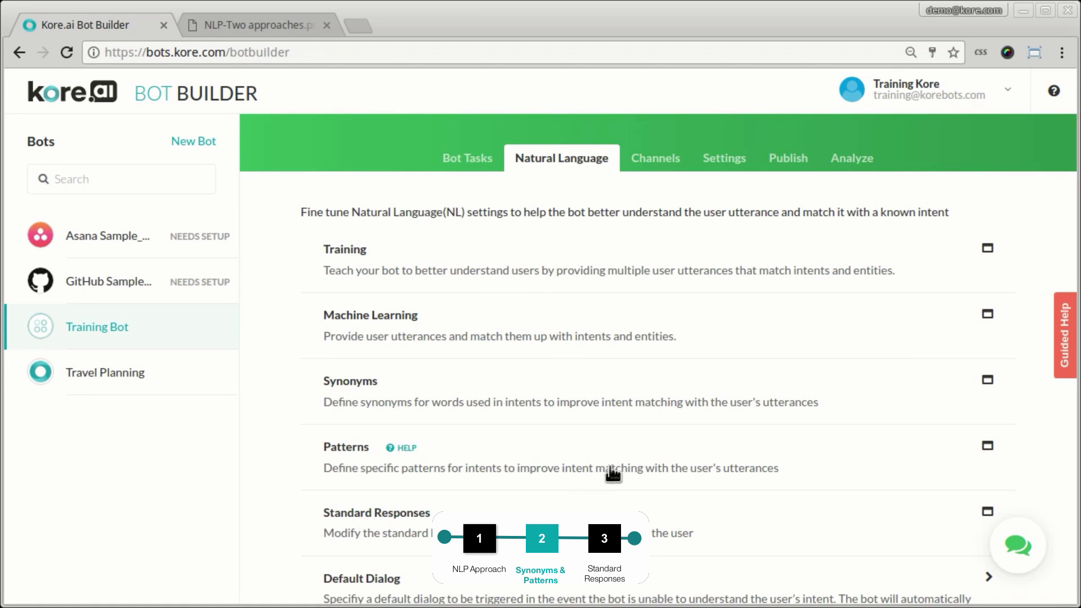
click(610, 349)
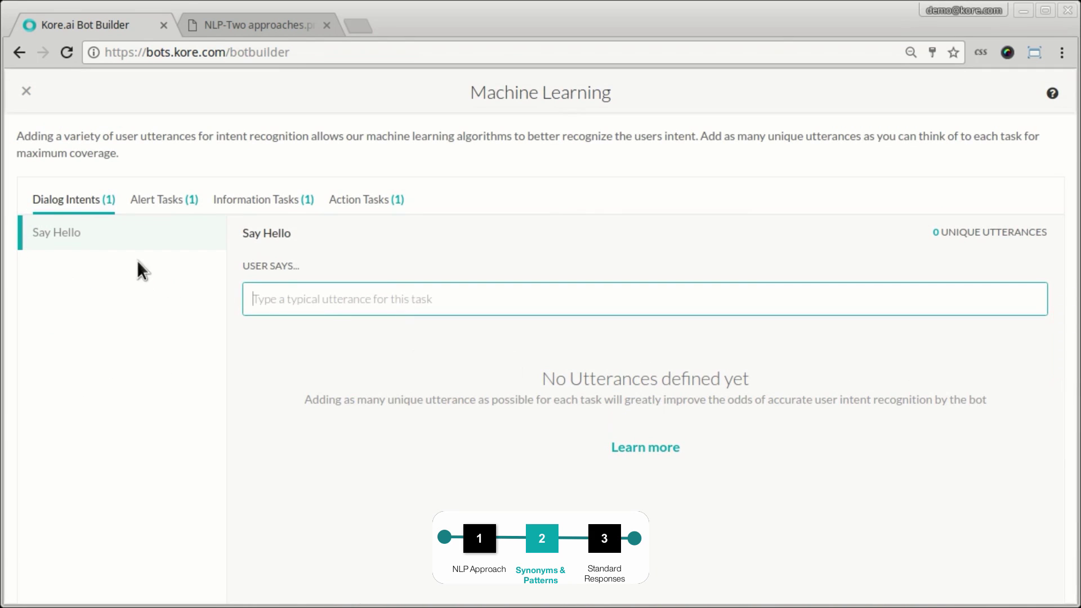
click(152, 203)
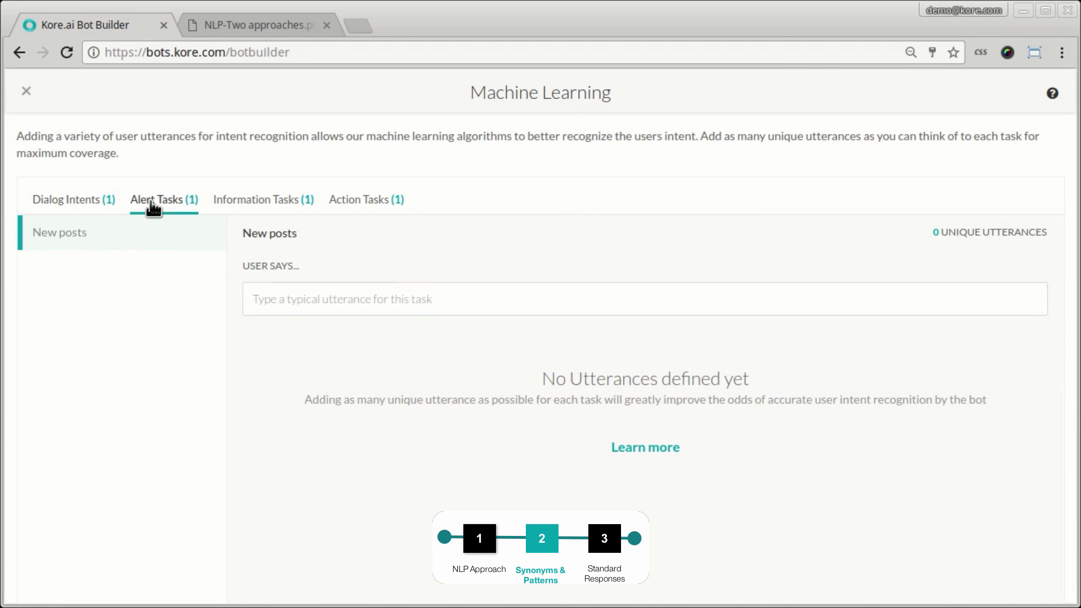
click(258, 204)
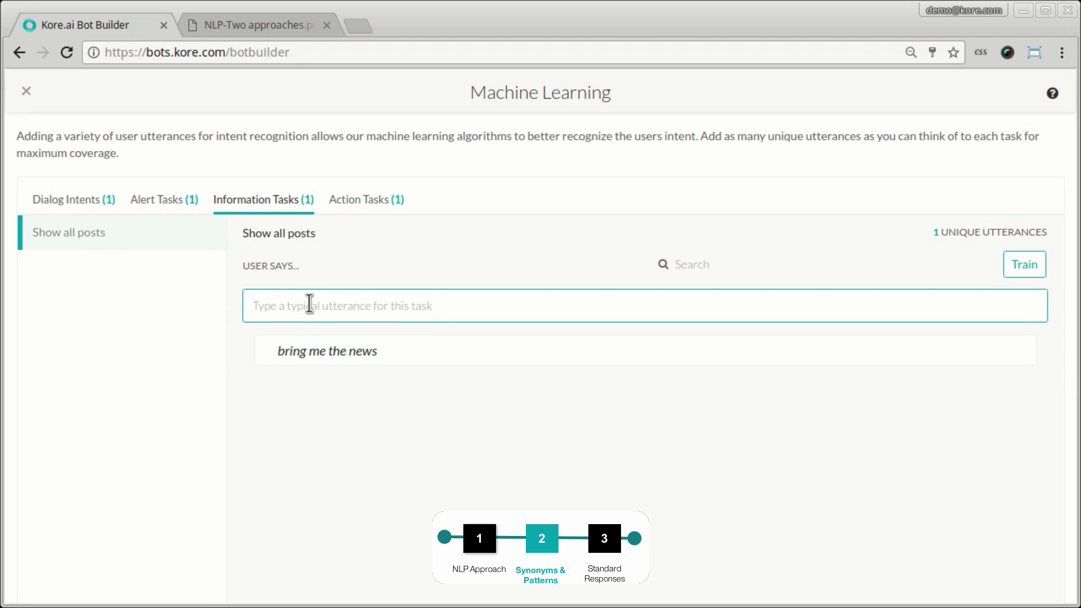
text(get )
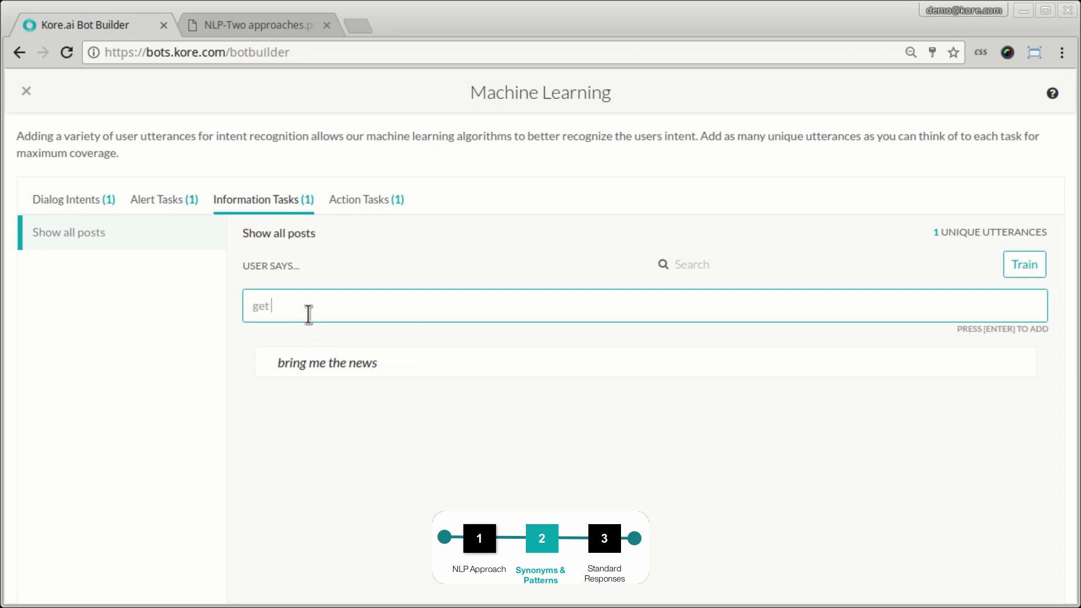
text(posts)
key(Return)
click(1024, 266)
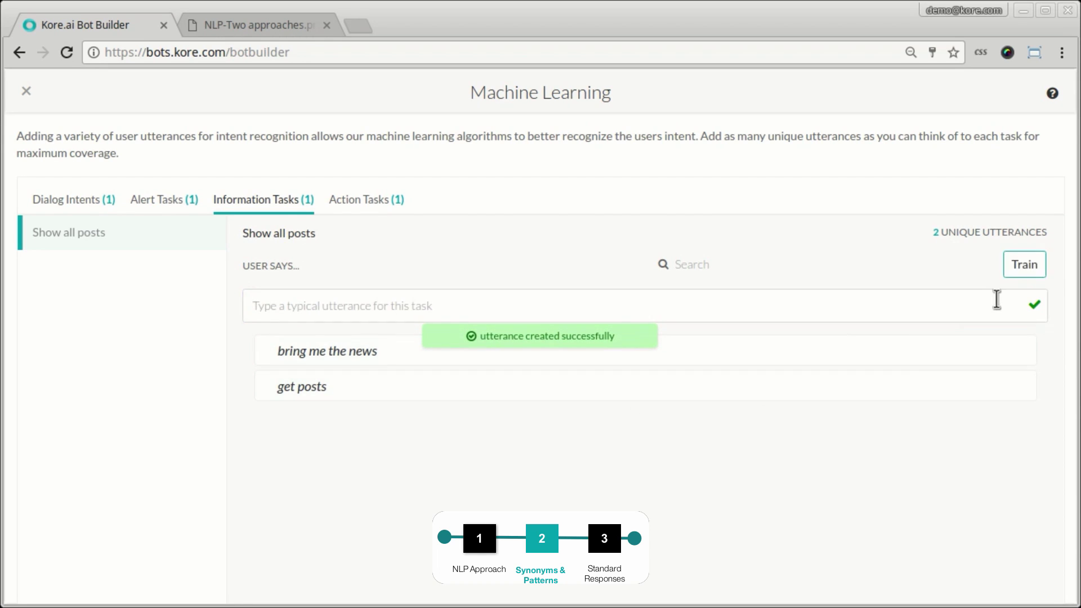
click(33, 90)
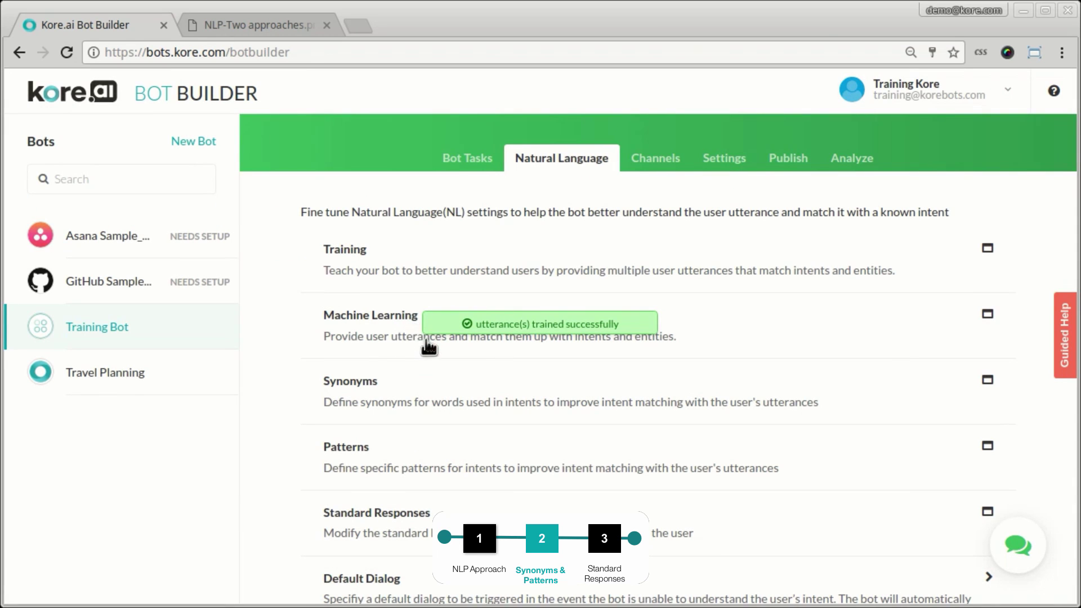
- Review the task patterns list, then close it
click(538, 470)
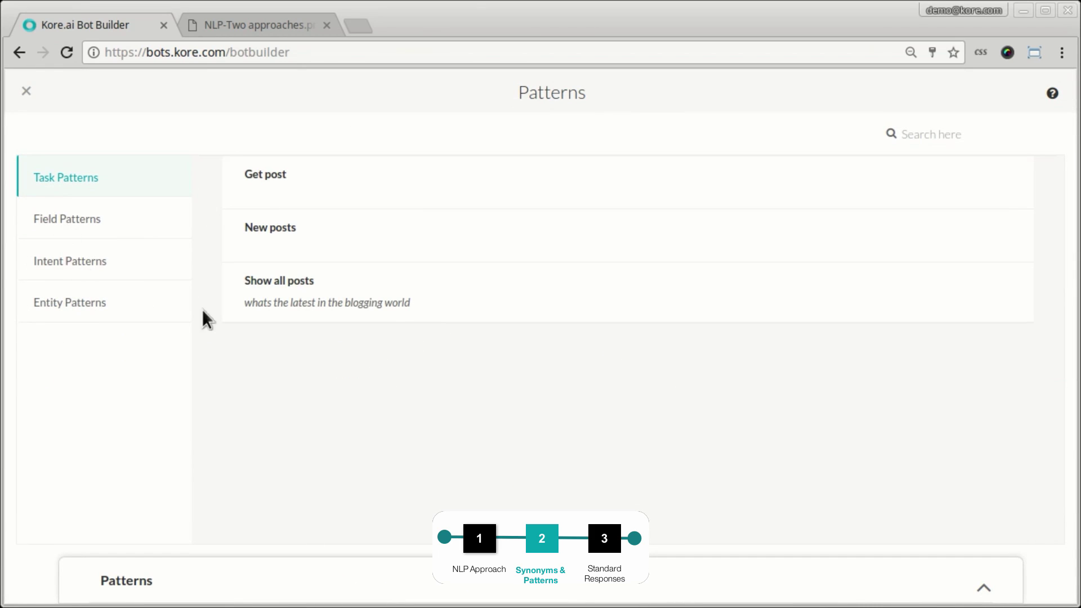
mouse_move(398, 314)
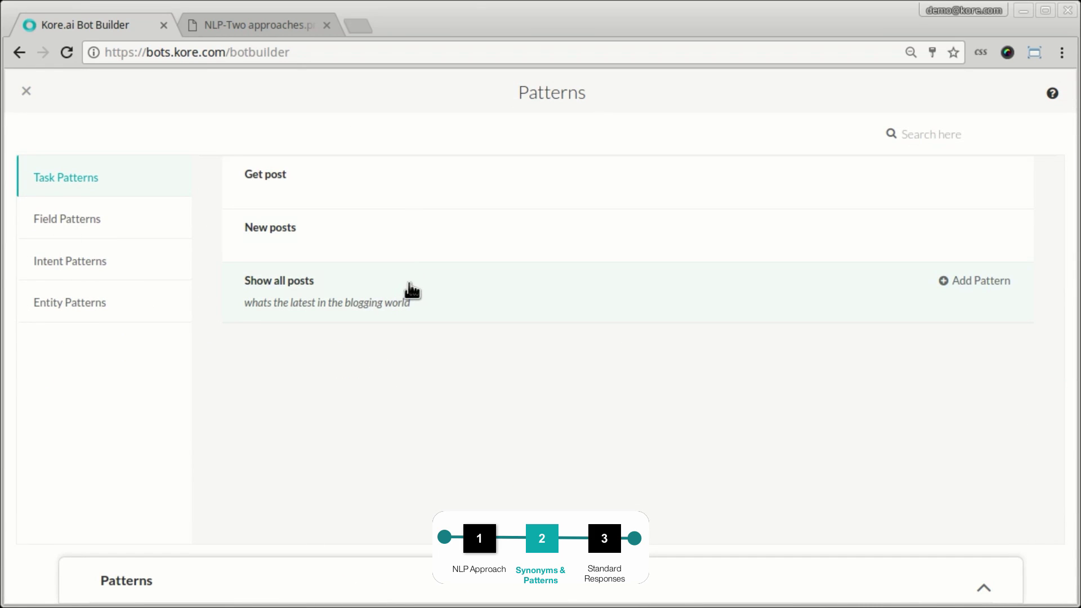
click(34, 102)
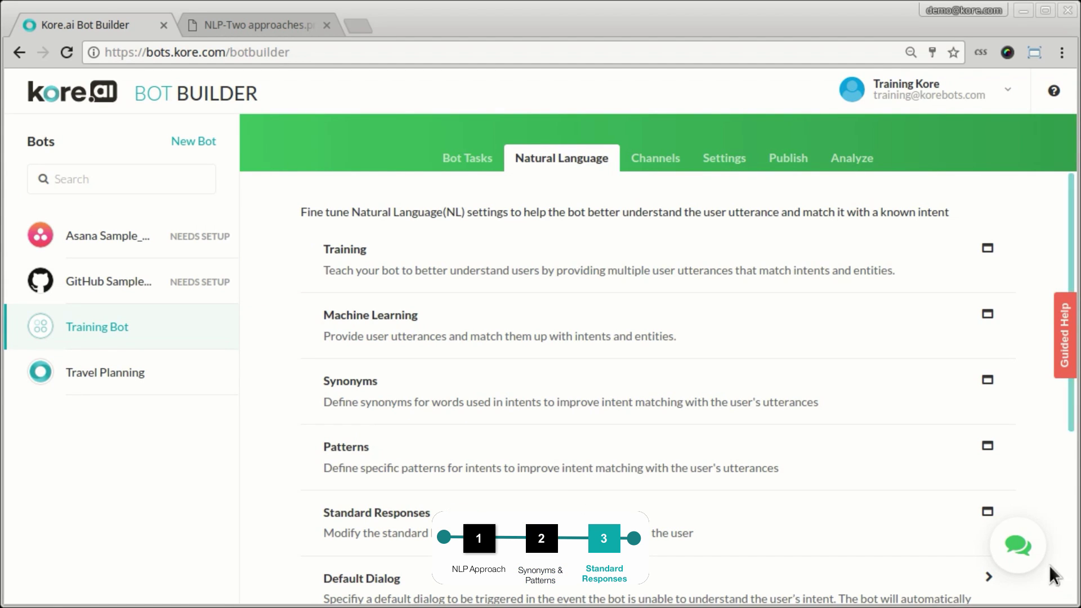
- Start a test chat with Training Bot and send 'How are you'
click(1017, 544)
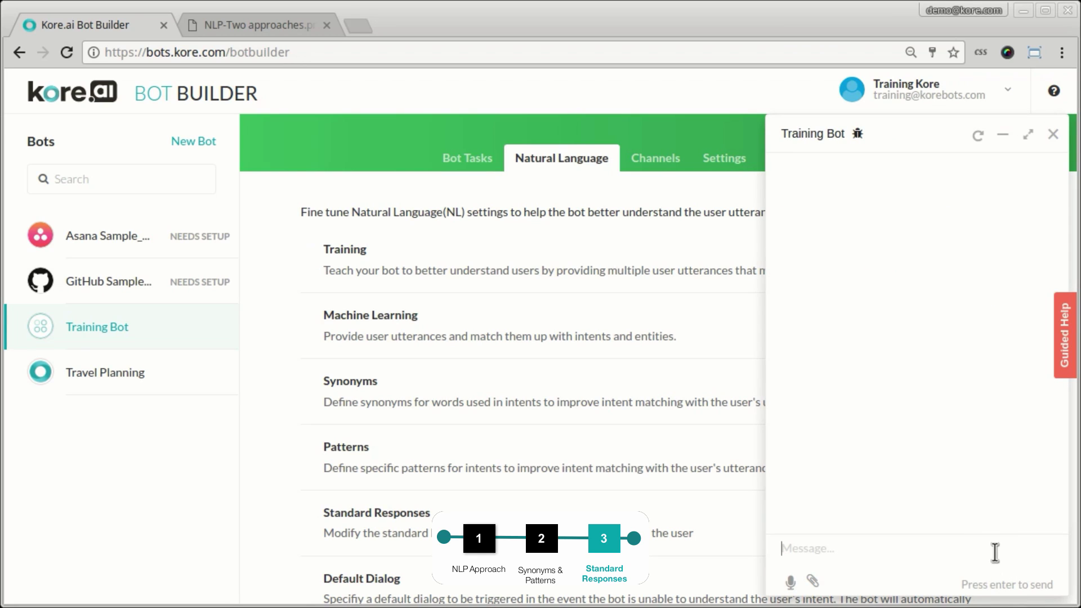
text(H)
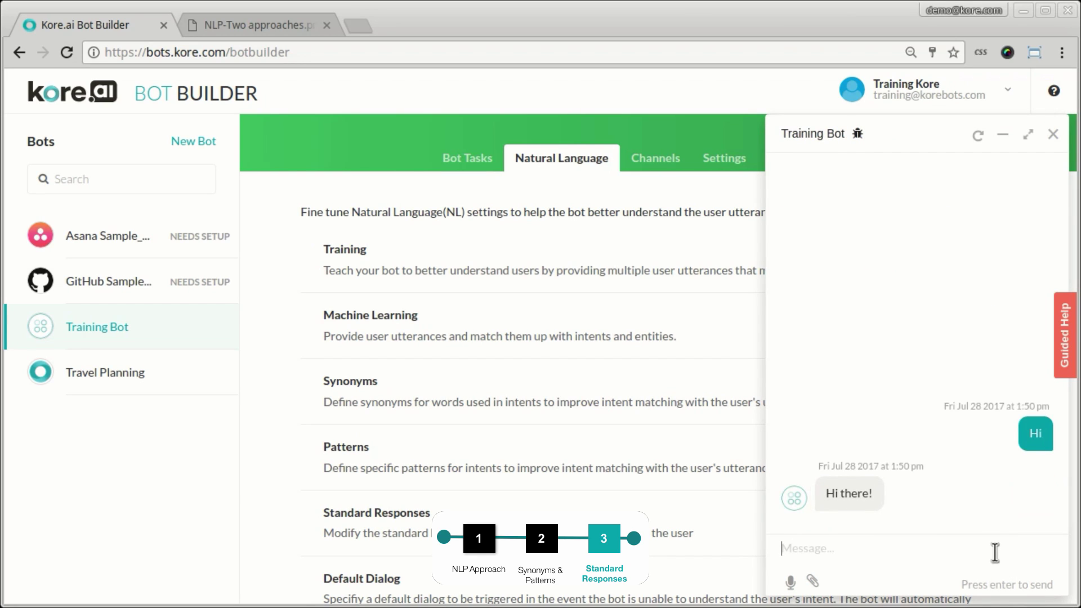
text(How are you)
key(Return)
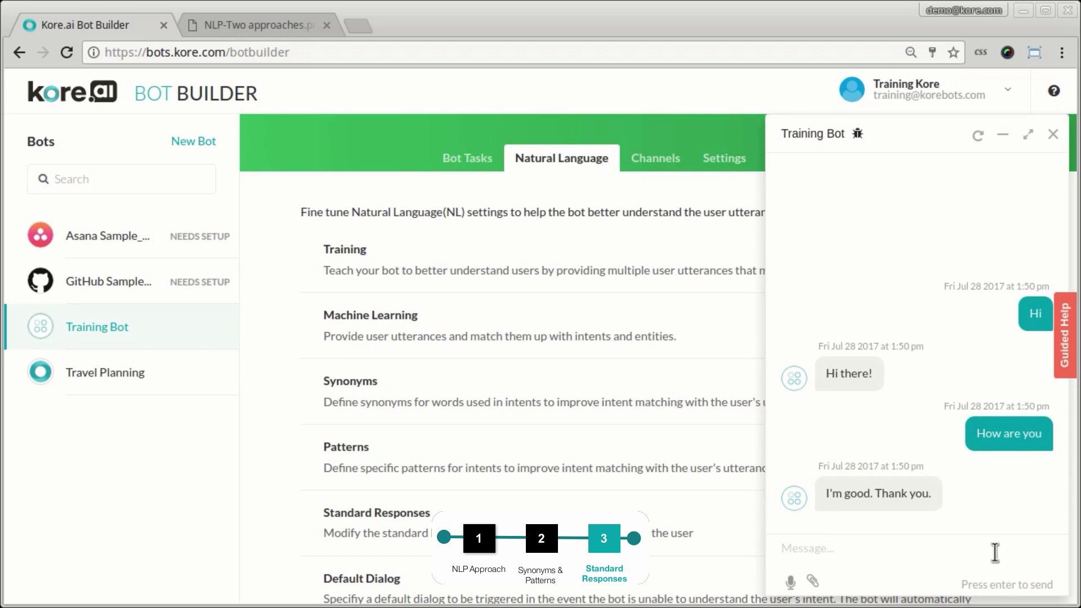
- Send 'Hi' three times to see the varied greeting replies, then close the chat
text(Hi)
key(Return)
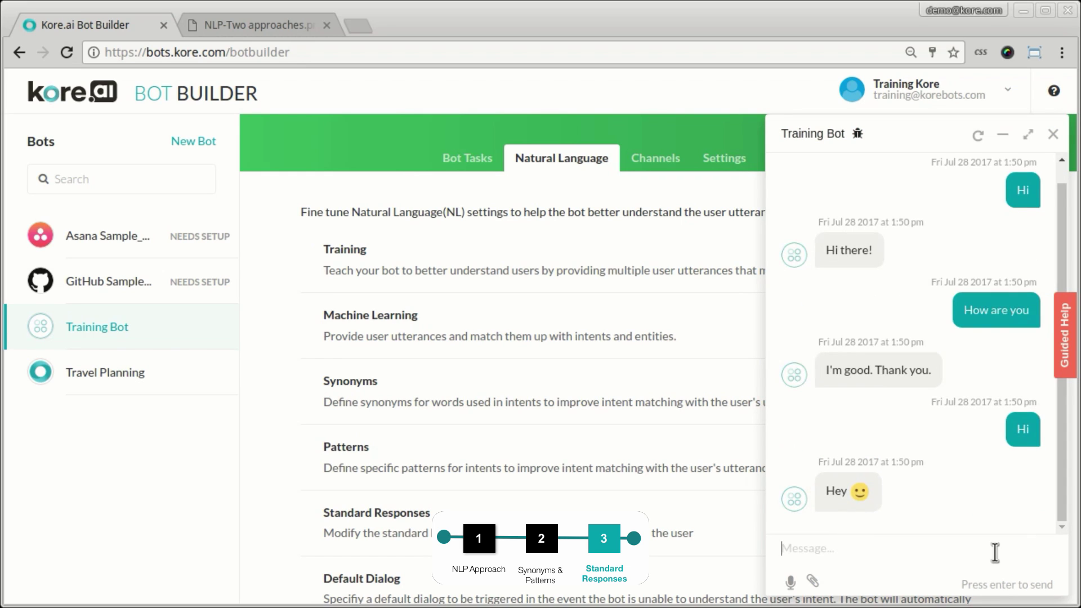
text(Hi)
key(Return)
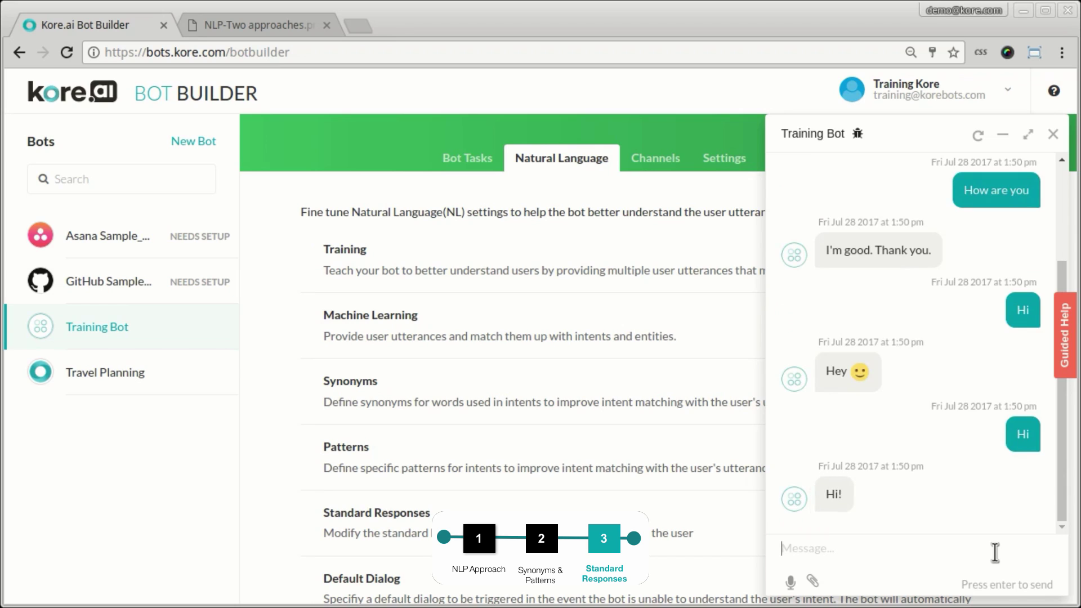
text(Hi)
key(Return)
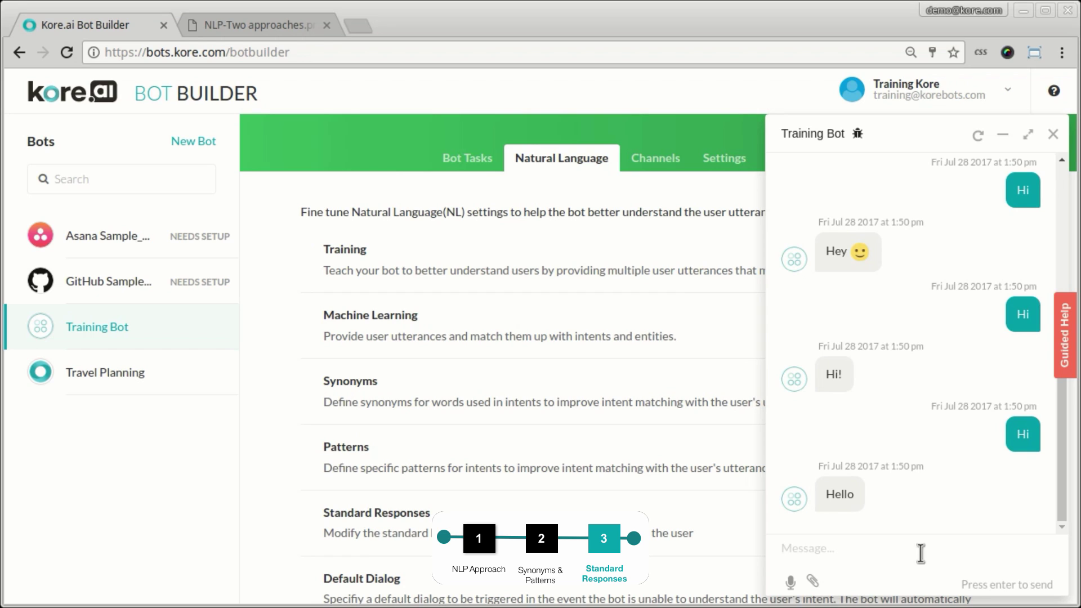
click(1057, 136)
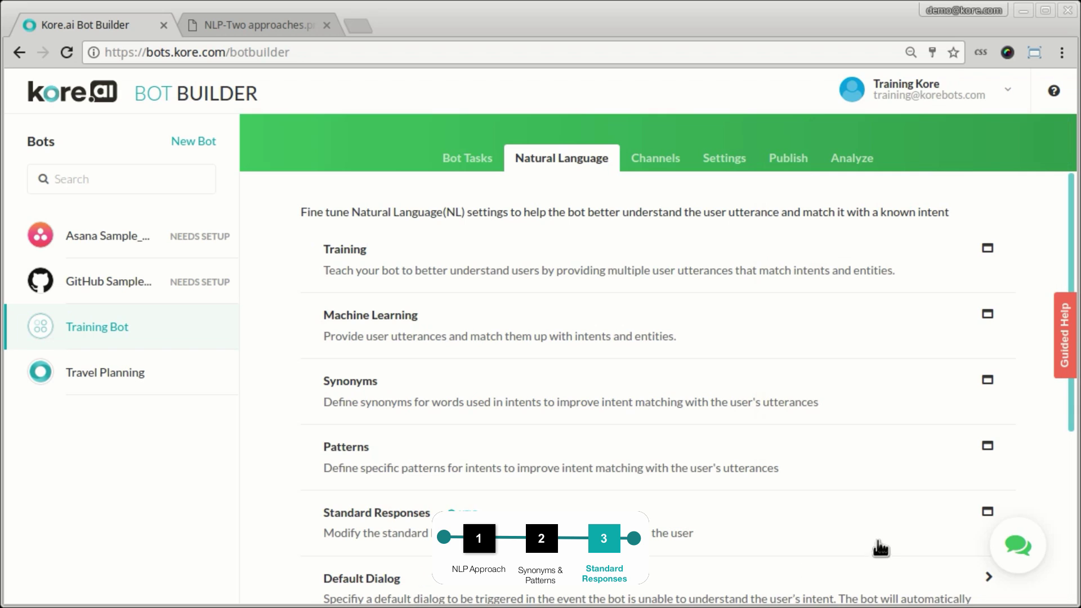
click(701, 529)
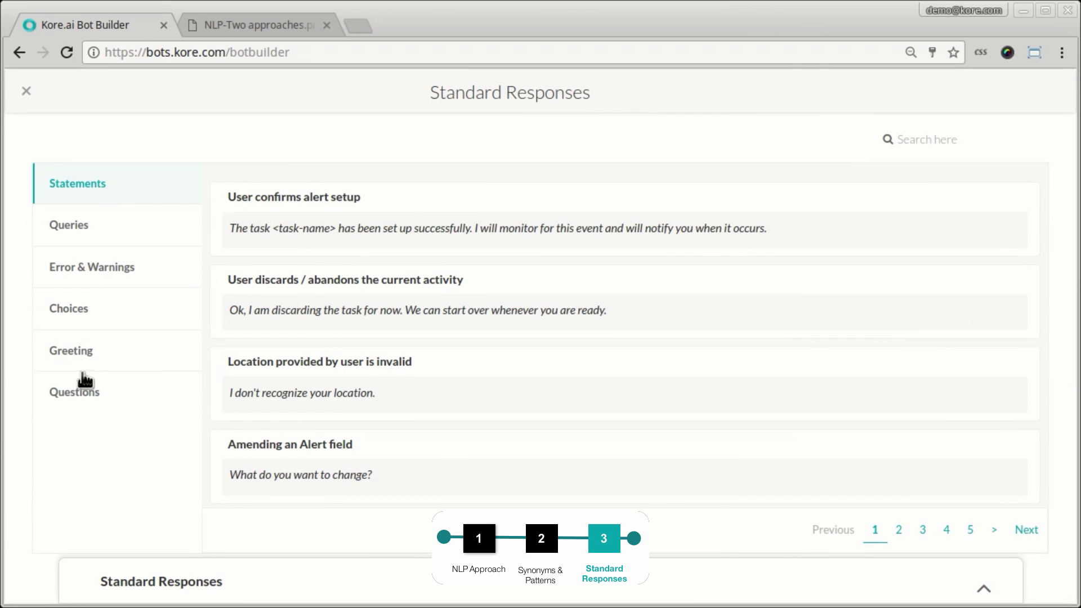
click(82, 351)
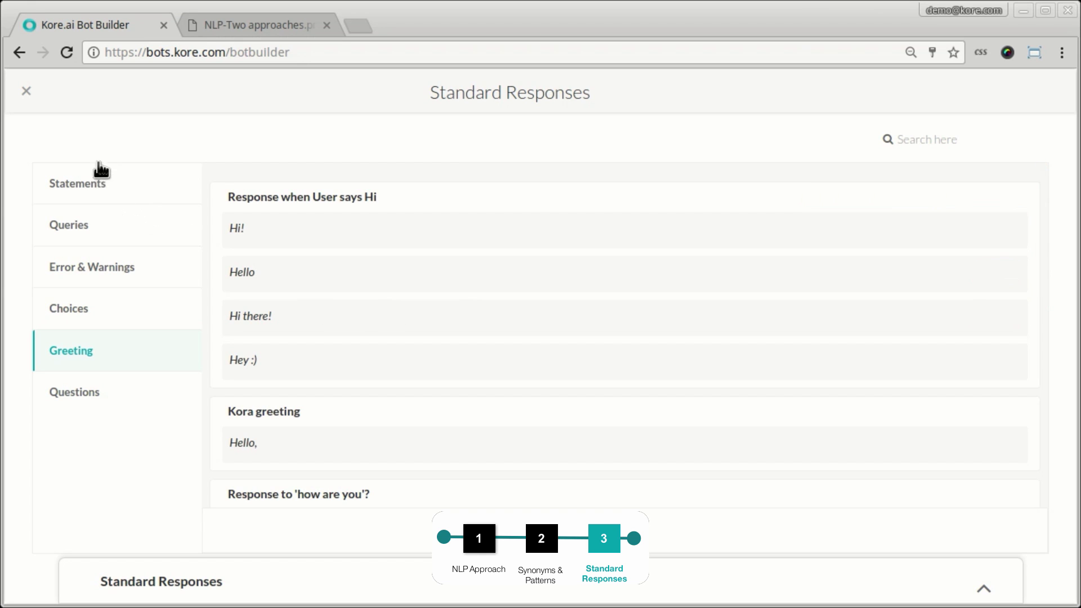
- Ask Training Bot to 'pull my latest post' and highlight 'OK, you've selected' in its reply
click(28, 93)
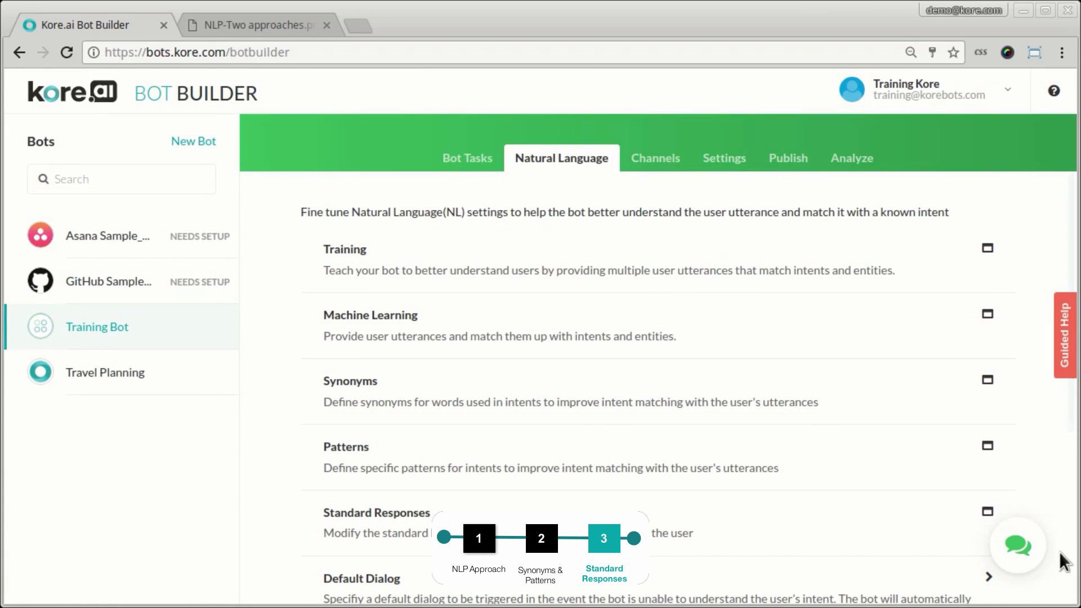
click(1016, 543)
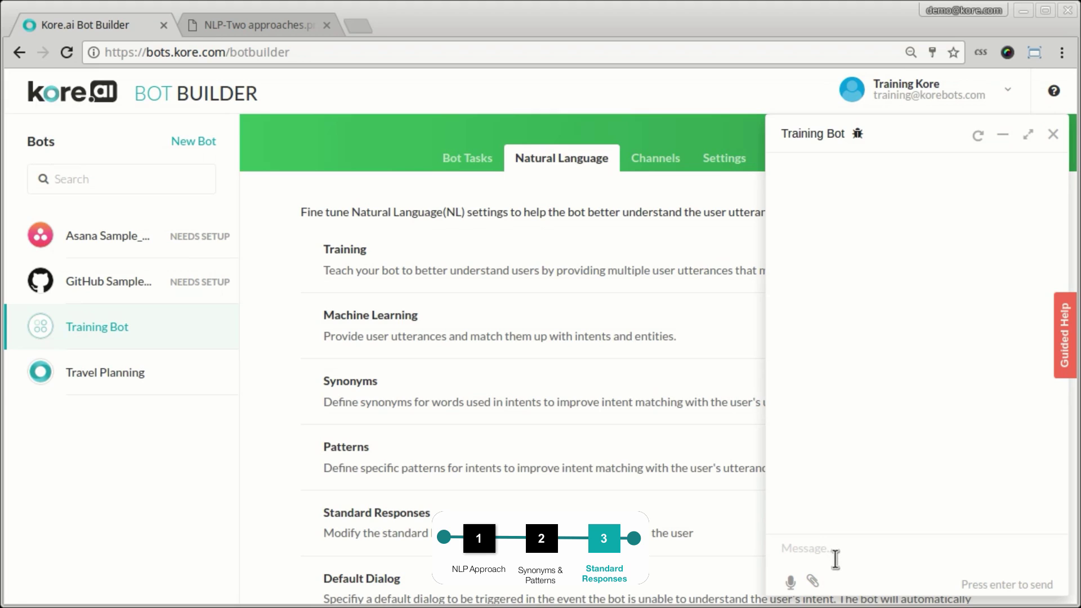
text(sh)
key(BackSpace)
key(BackSpace)
text(pull my latest post)
key(Return)
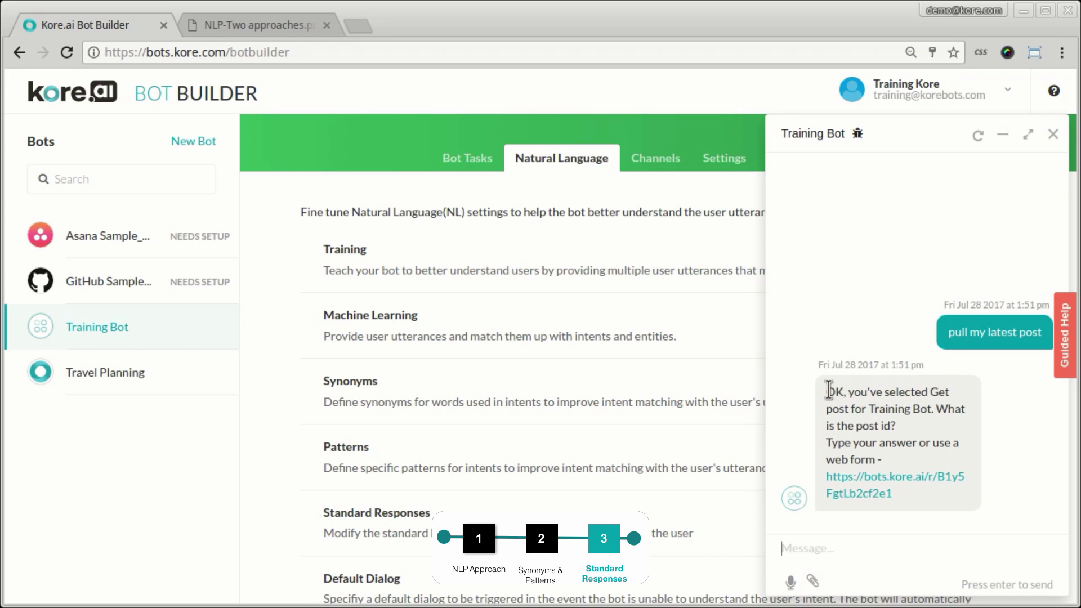
drag(826, 392, 924, 392)
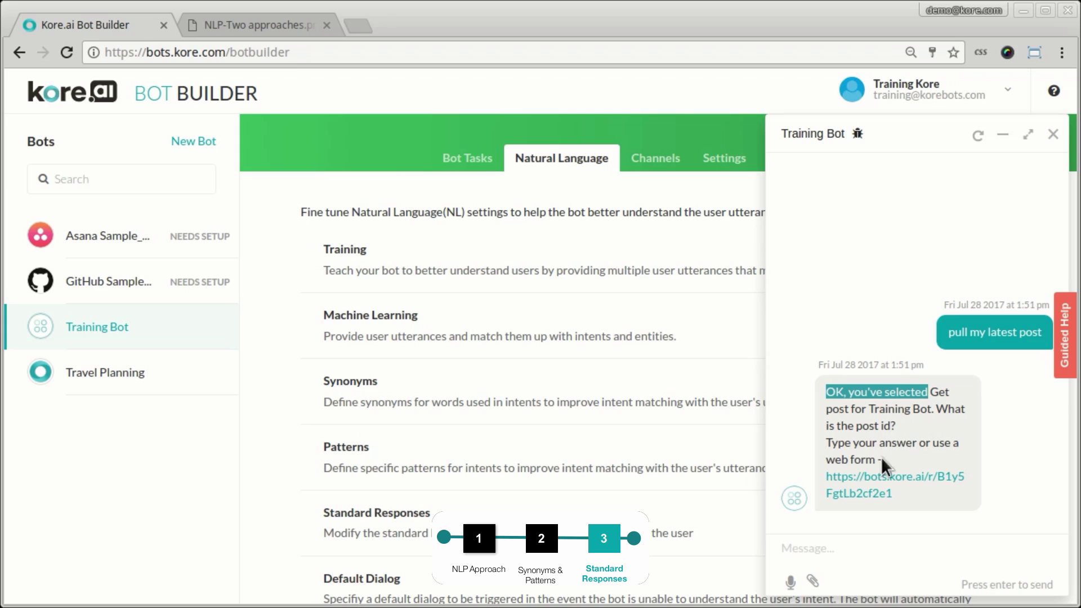
- Answer with post id 1 and highlight the 'OK, you've selected' phrase again
click(865, 552)
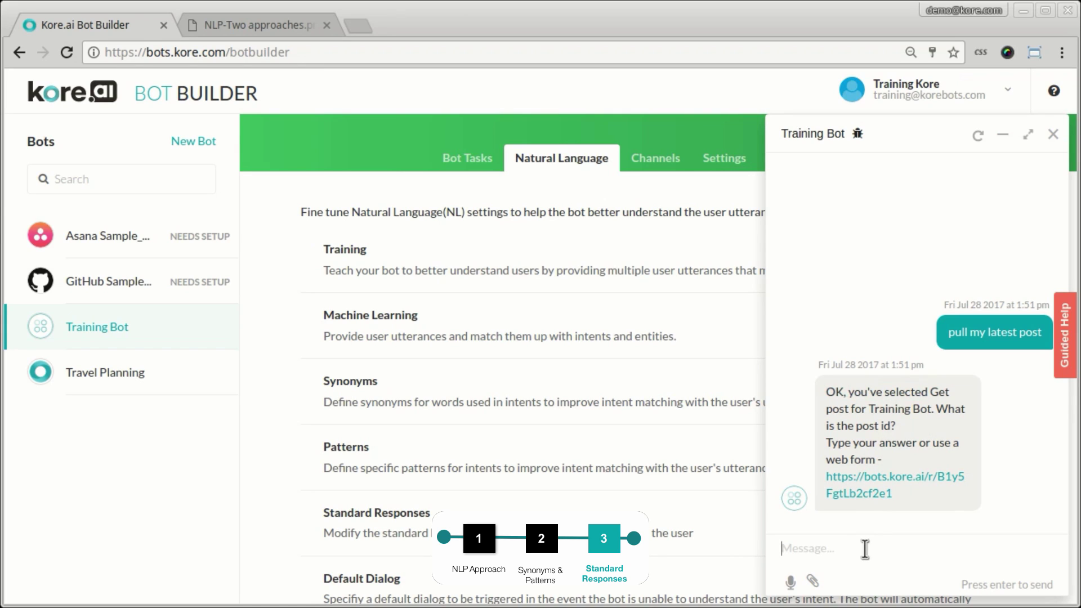
text(1)
key(Return)
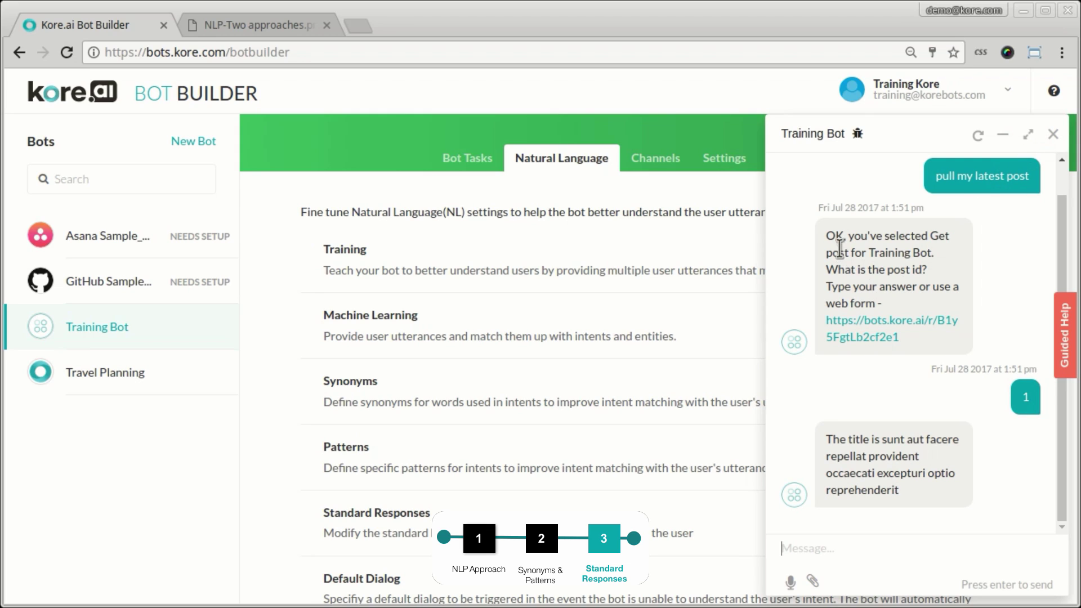
drag(832, 236, 923, 235)
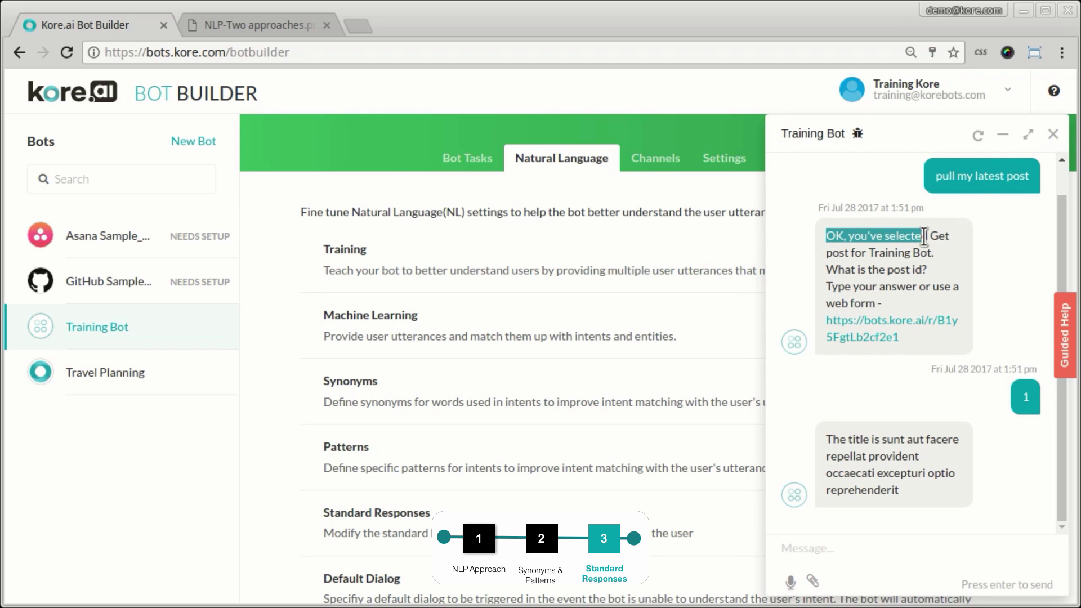
- Find the standard statement response containing 'OK, you've selected' and open it for editing
click(1052, 134)
click(661, 485)
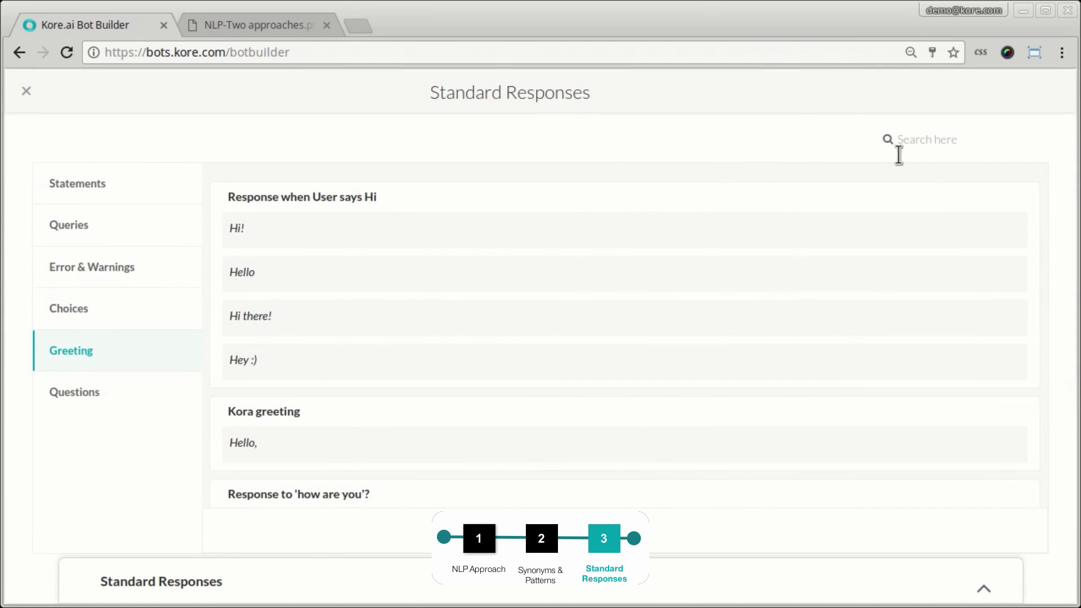
click(915, 148)
mouse_move(1025, 194)
text(OK, you've selected)
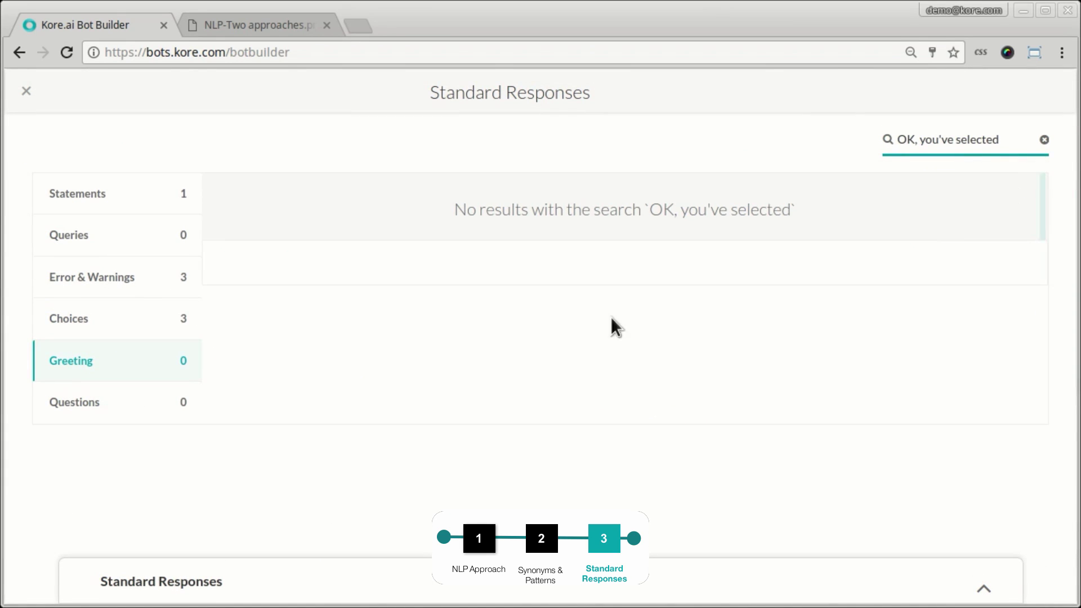
click(180, 205)
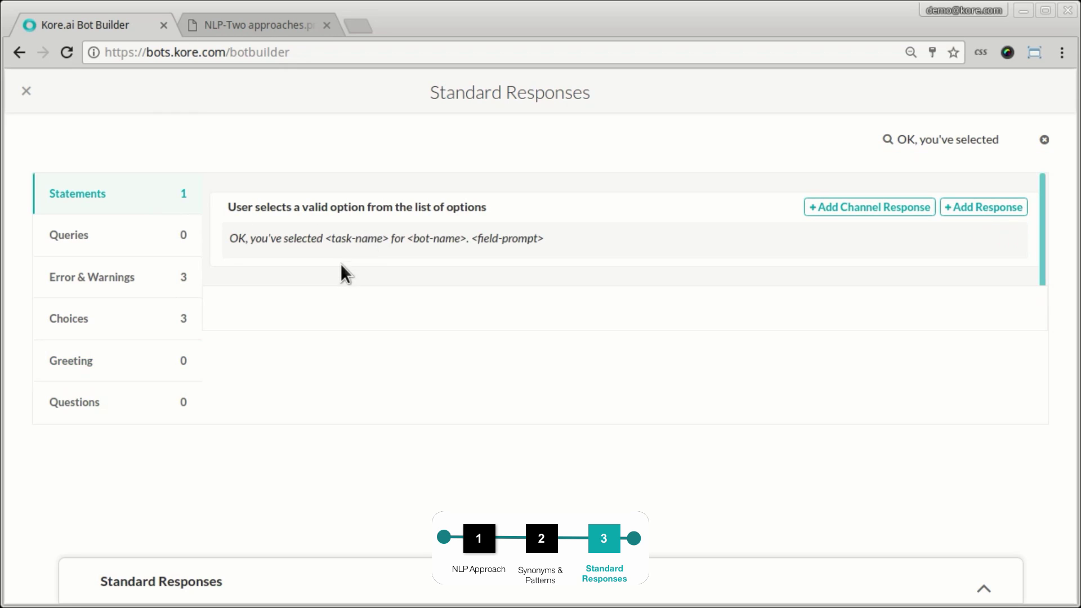
click(986, 240)
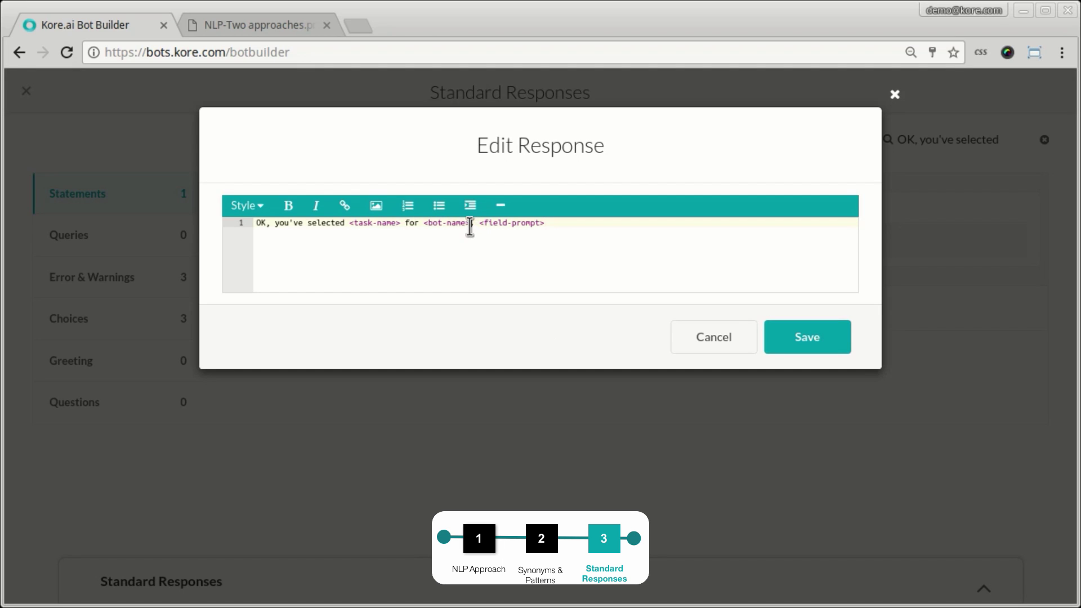
- Replace the wording with 'I can help you with that.', move the field prompt to a new line, and save
drag(471, 228, 198, 217)
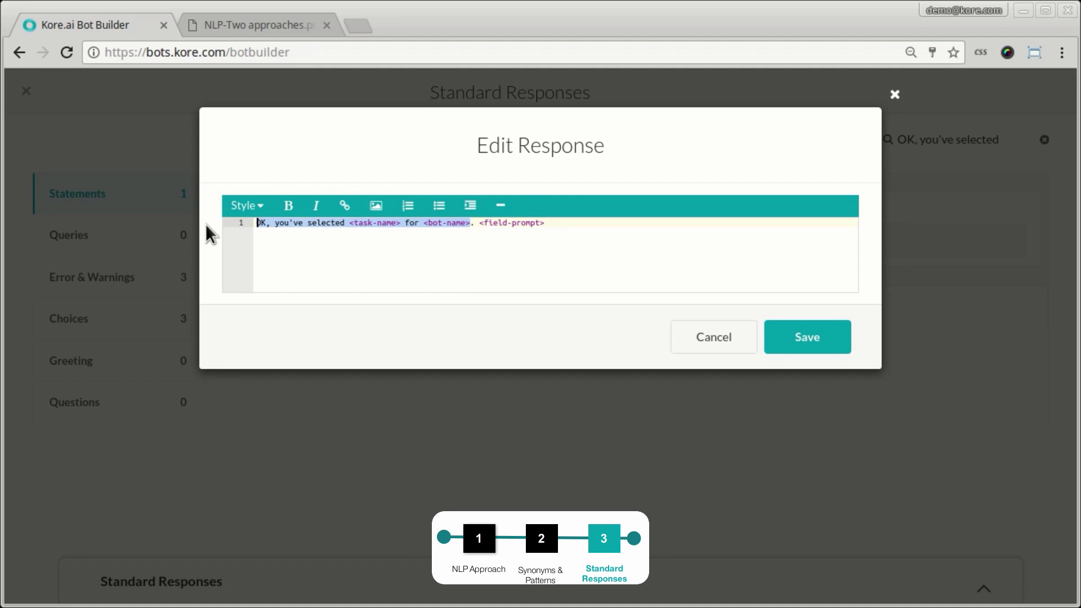
text(How)
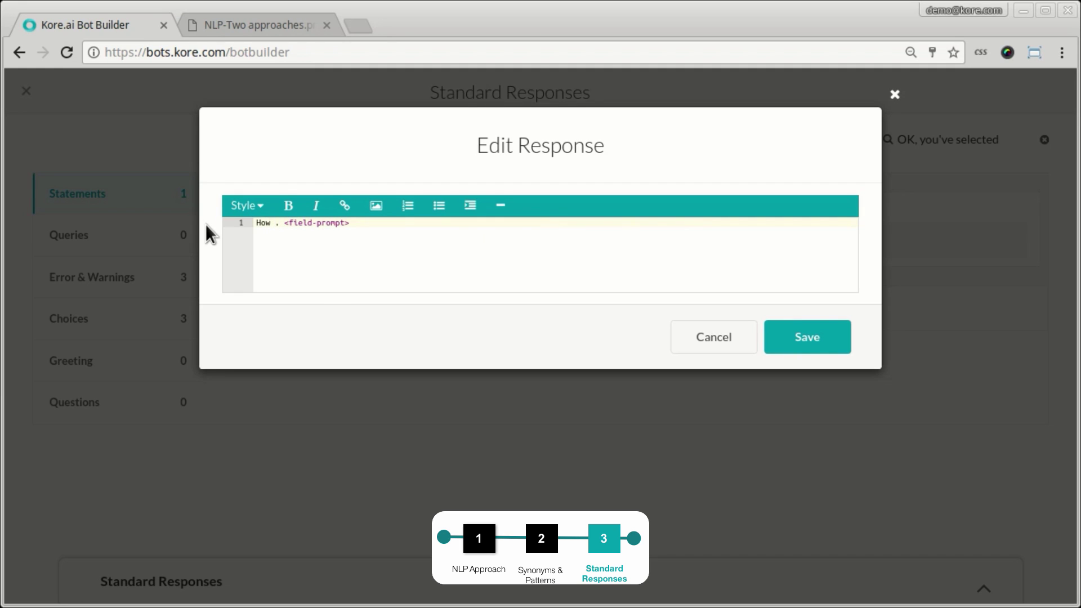
key(BackSpace)
key(BackSpace)
key(BackSpace)
key(BackSpace)
text(I can help you with that)
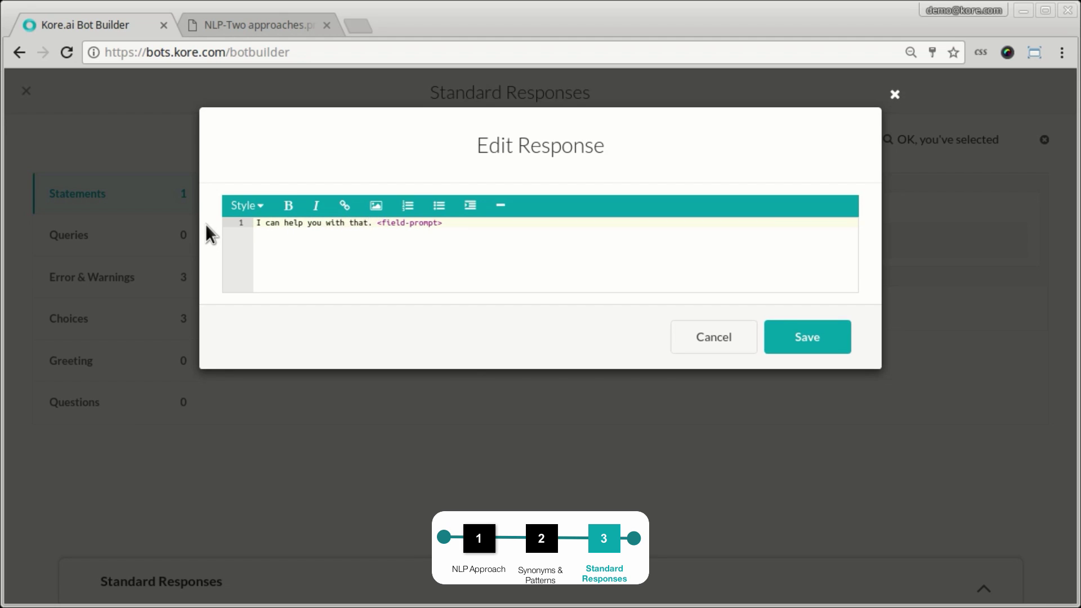
text(.)
key(Return)
key(Return)
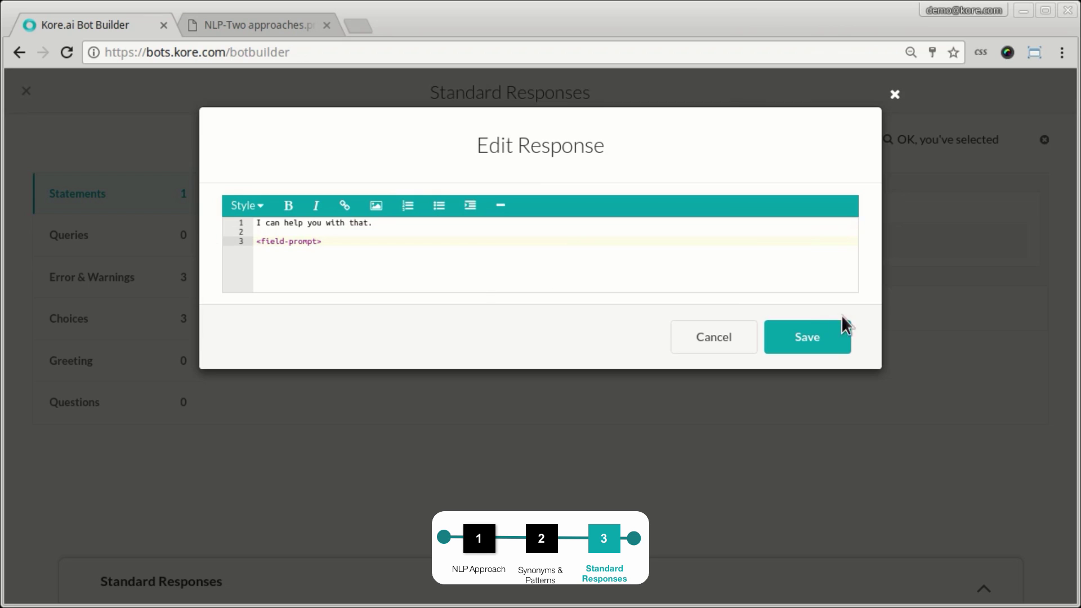
click(822, 338)
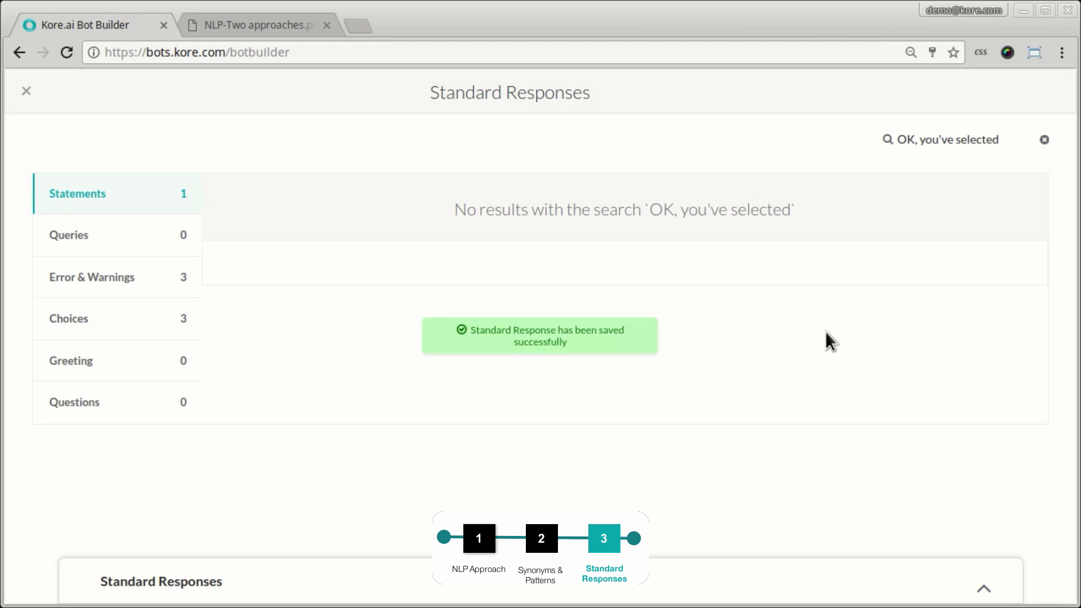
- Send 'Get my latest post' in a fresh chat to check for the 'I can help you with that.' reply
click(26, 90)
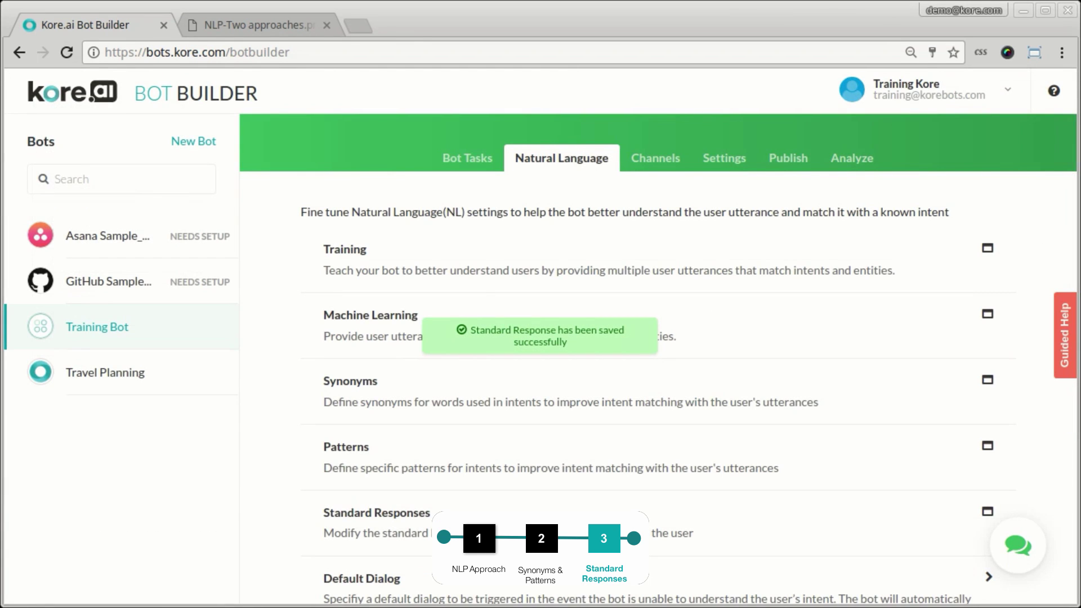
click(1030, 549)
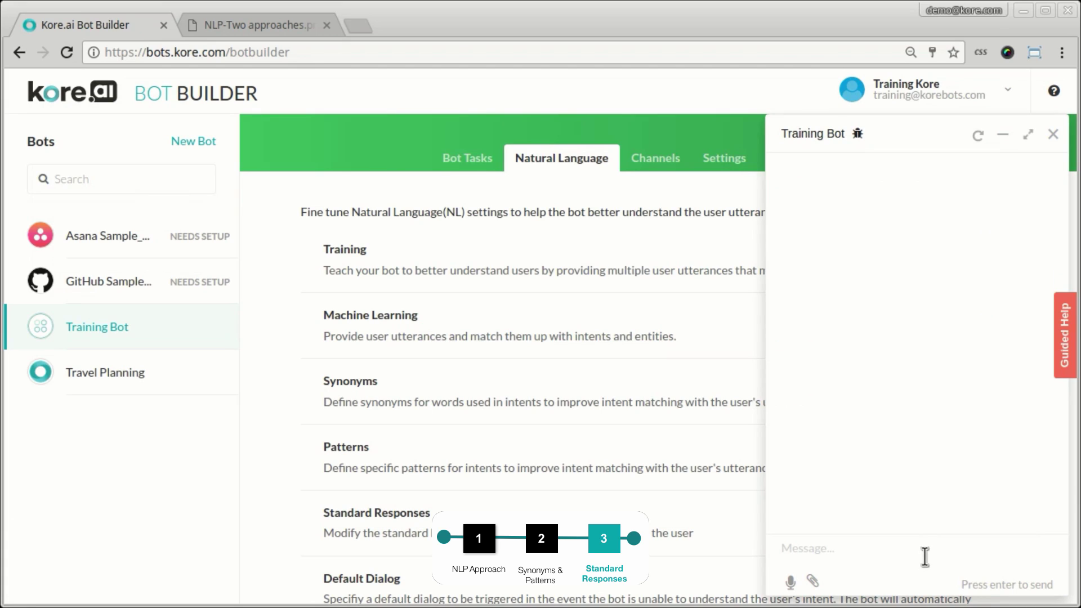
text(Get my latest post)
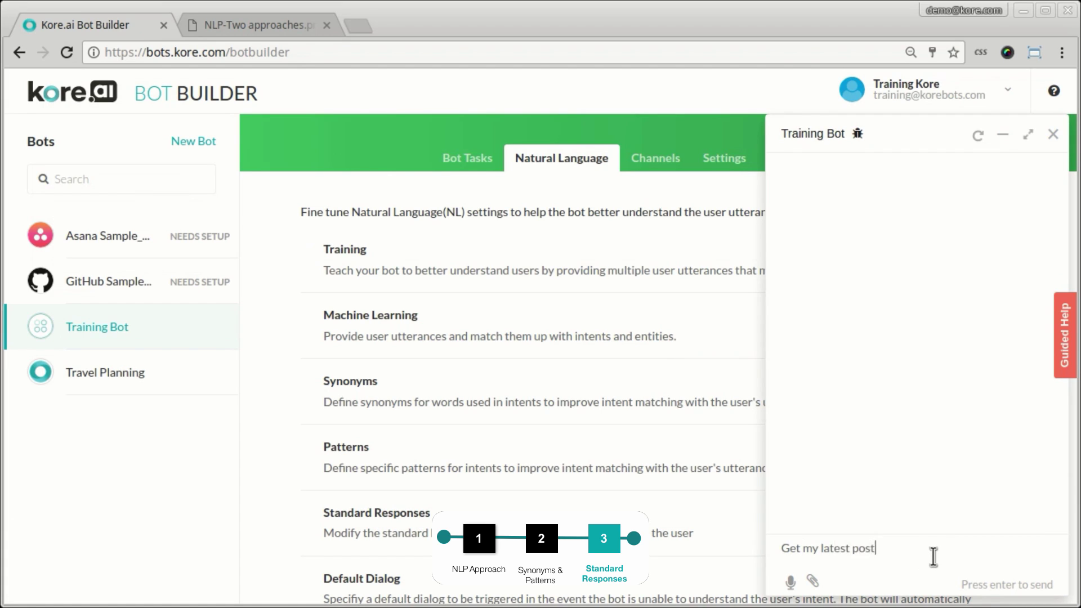
key(Return)
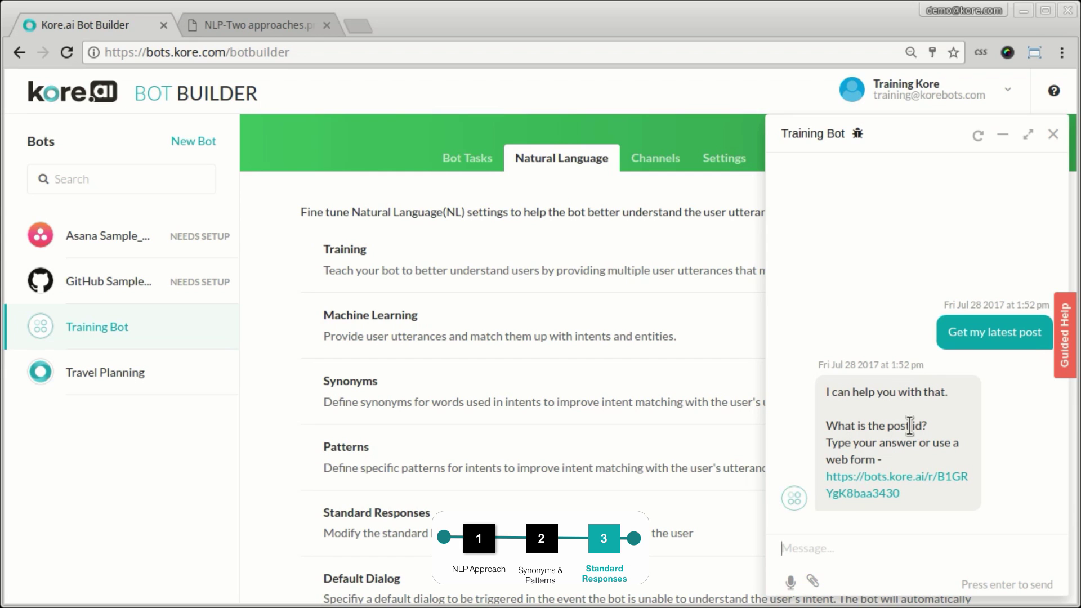
scroll(454, 366, down, 3)
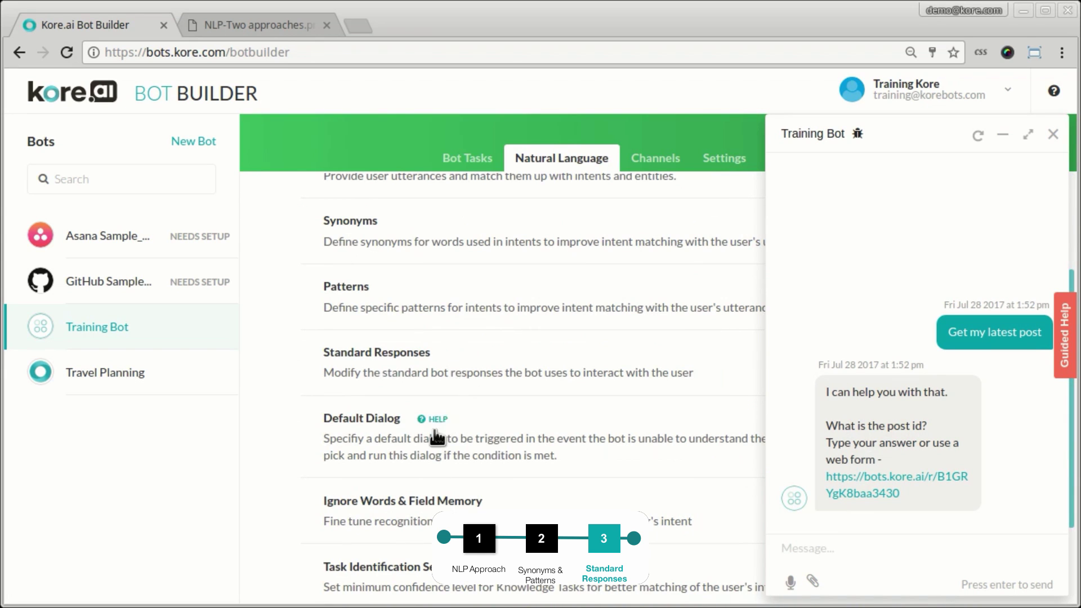